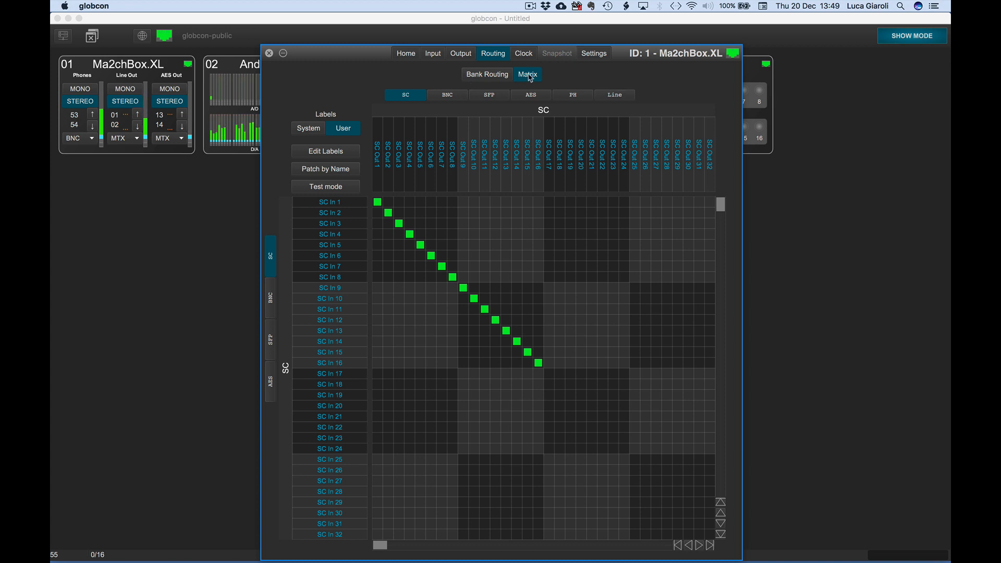
- Edit the user labels of SC Out 1 to 5 in the Ma2chBox.XL matrix to label1, label2, label3, label4 and label5
{"action": "left_click", "coordinate": [352, 157]}
{"action": "left_click", "coordinate": [378, 153]}
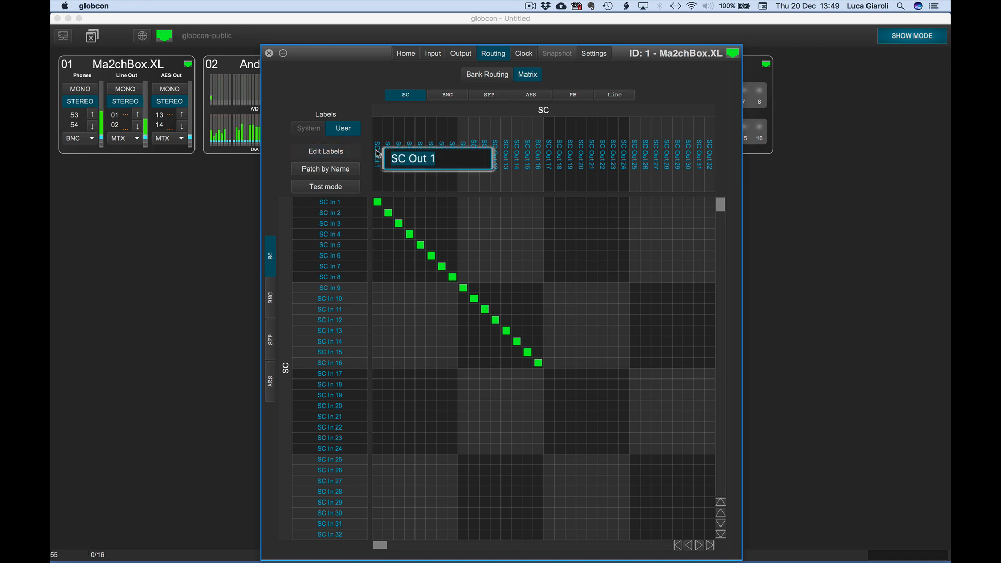
{"action": "type", "text": "label1"}
{"action": "key", "text": "Tab"}
{"action": "type", "text": "label"}
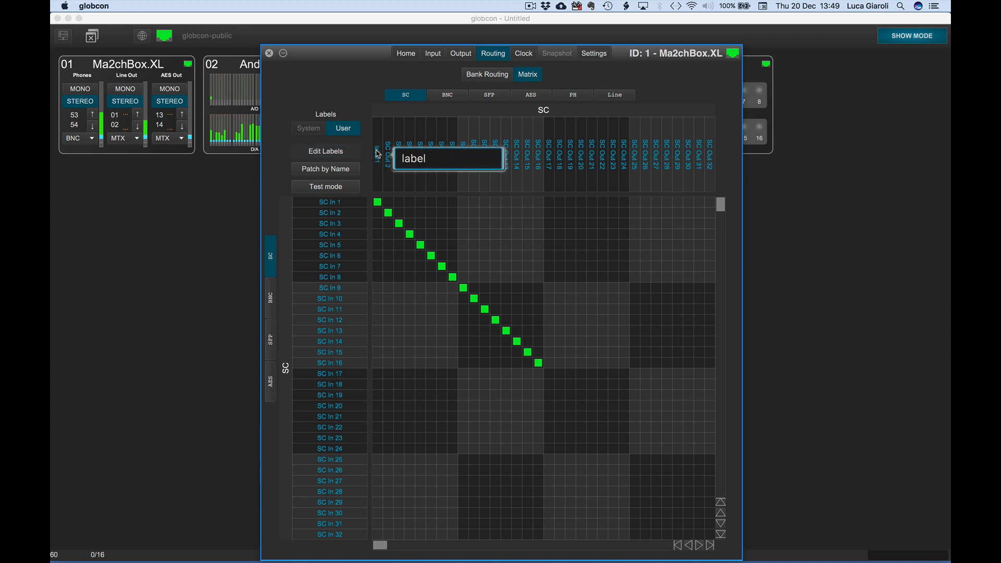
{"action": "type", "text": "2"}
{"action": "key", "text": "Tab"}
{"action": "type", "text": "label3"}
{"action": "key", "text": "Tab"}
{"action": "type", "text": "label4"}
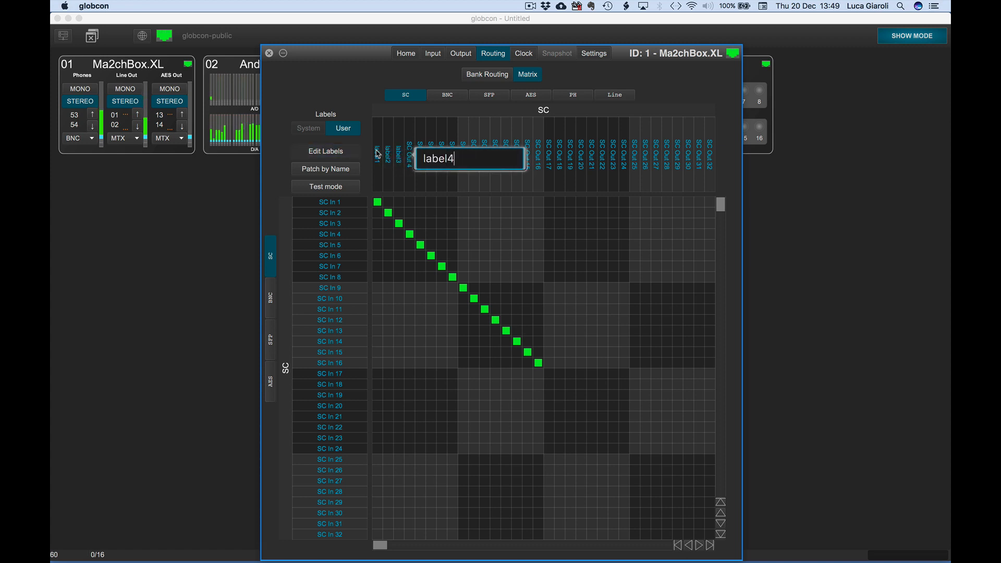
{"action": "key", "text": "Tab"}
{"action": "type", "text": "label5"}
{"action": "key", "text": "Return"}
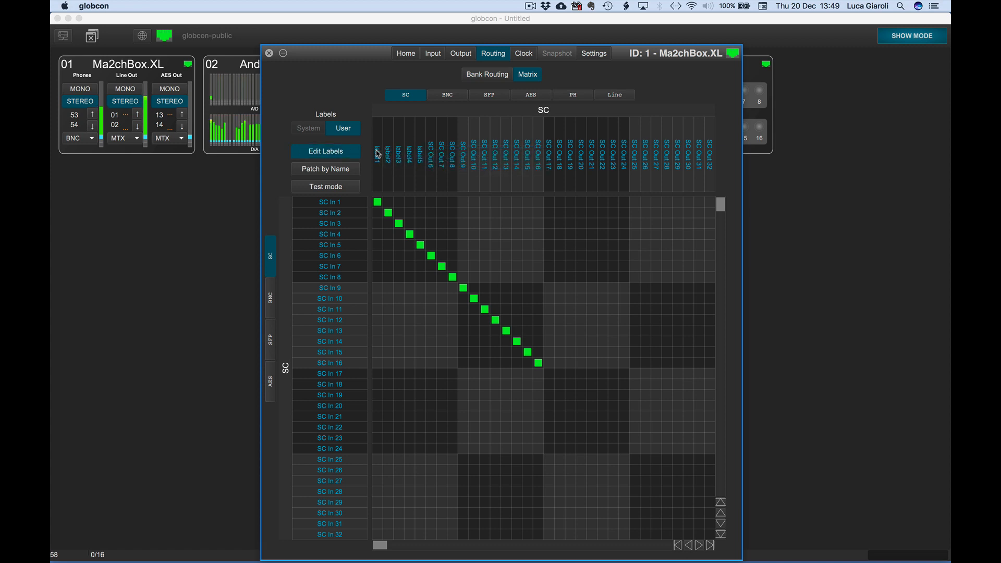
- Rename SC In 1 to 5 as label1 through label5, finish label editing and close the Ma2chBox.XL window
{"action": "left_click", "coordinate": [332, 203]}
{"action": "type", "text": "label1"}
{"action": "key", "text": "Tab"}
{"action": "type", "text": "label2"}
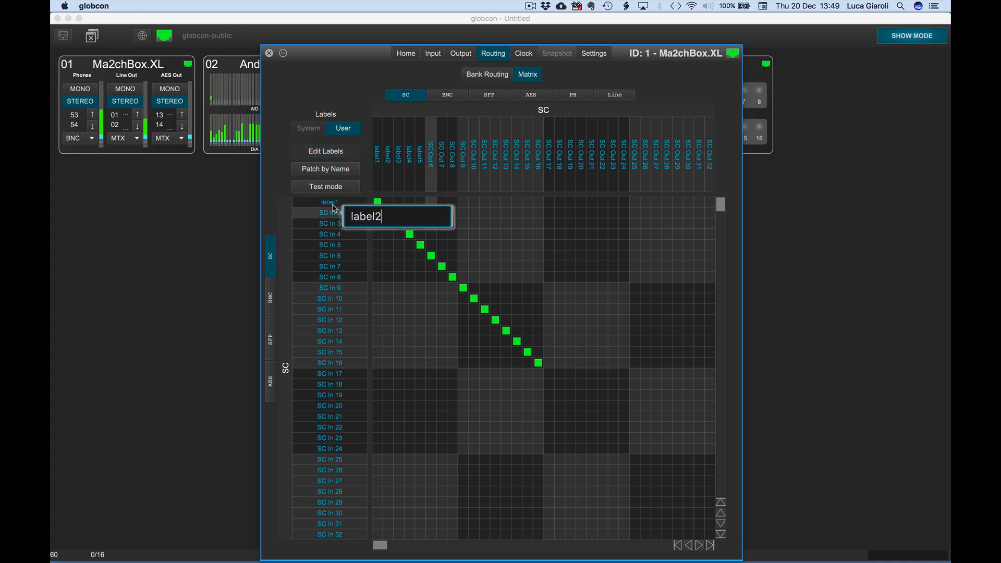
{"action": "key", "text": "Tab"}
{"action": "type", "text": "label3"}
{"action": "key", "text": "Tab"}
{"action": "type", "text": "label4"}
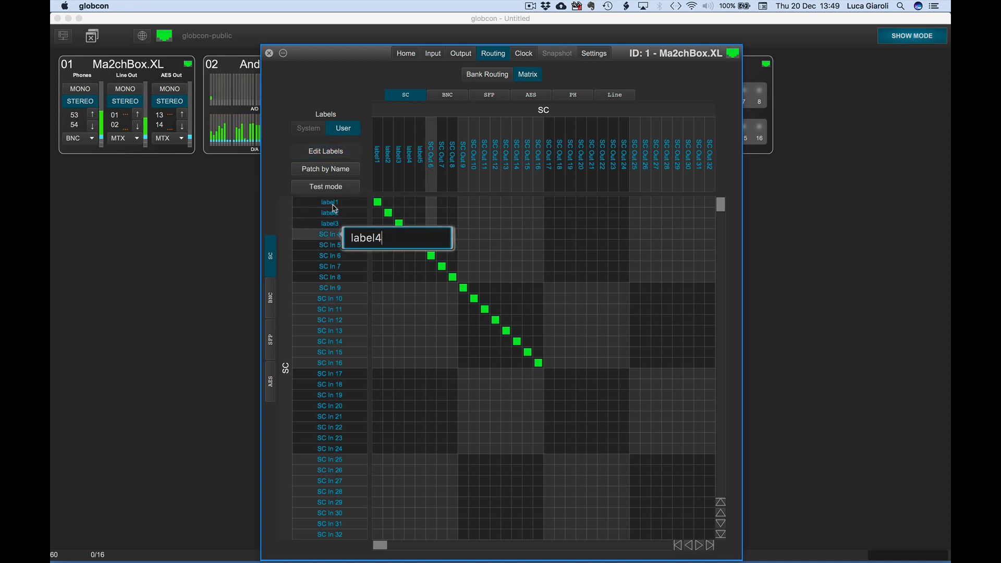
{"action": "key", "text": "Tab"}
{"action": "type", "text": "label"}
{"action": "key", "text": "Return"}
{"action": "left_click", "coordinate": [331, 152]}
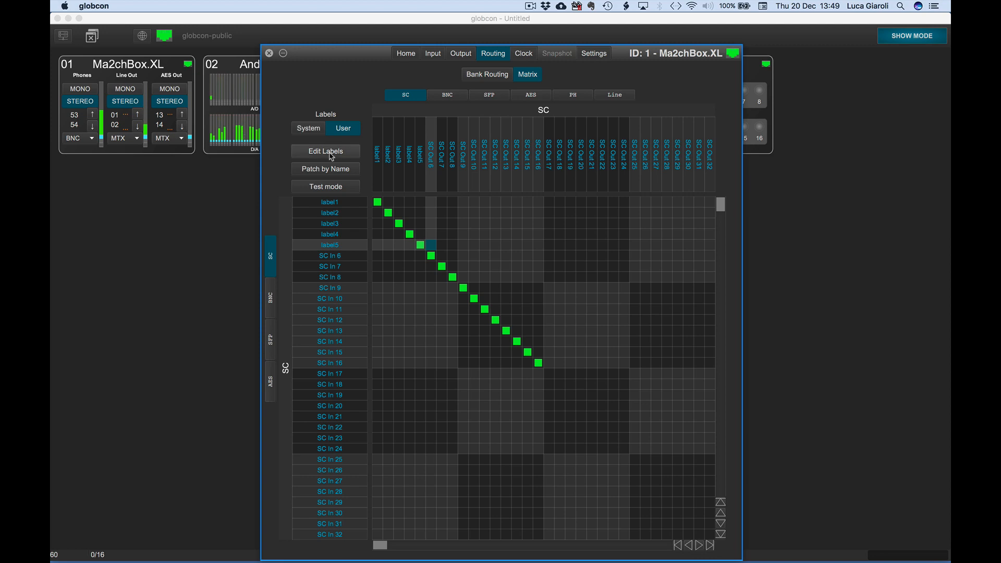
{"action": "left_click", "coordinate": [269, 54]}
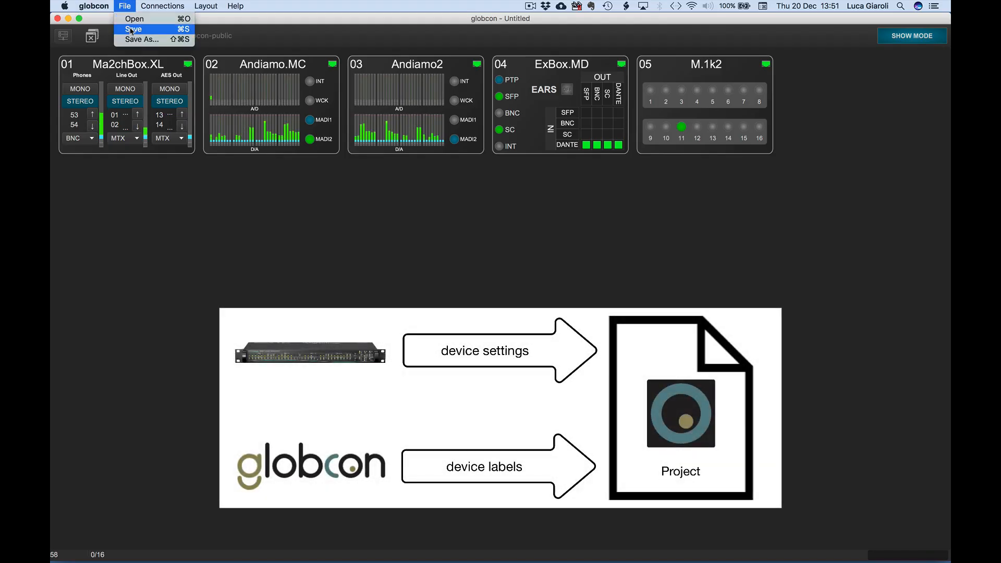
- Save the project as LabelsManagement.globcon in the home folder
{"action": "left_click", "coordinate": [131, 30]}
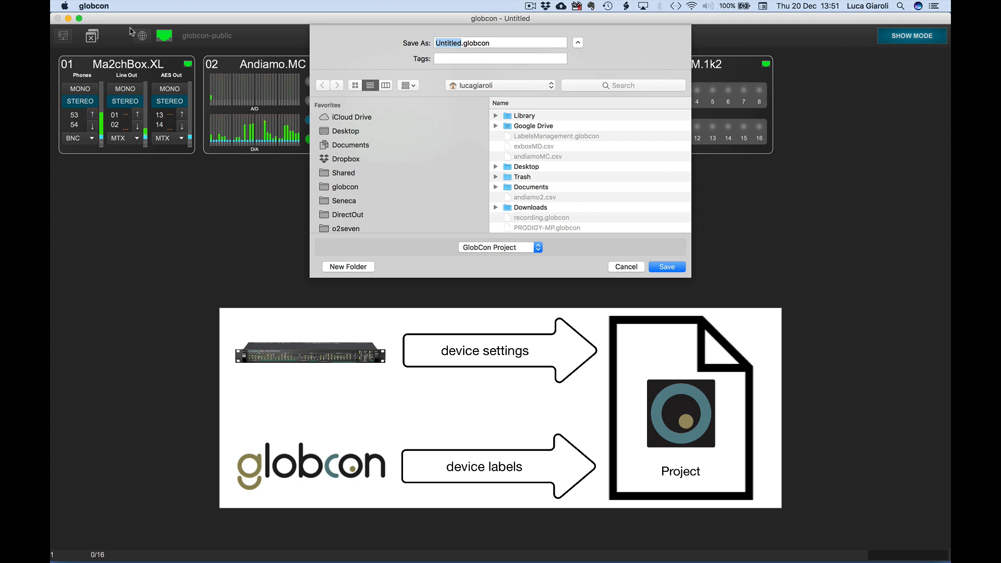
{"action": "type", "text": "LabelsManag"}
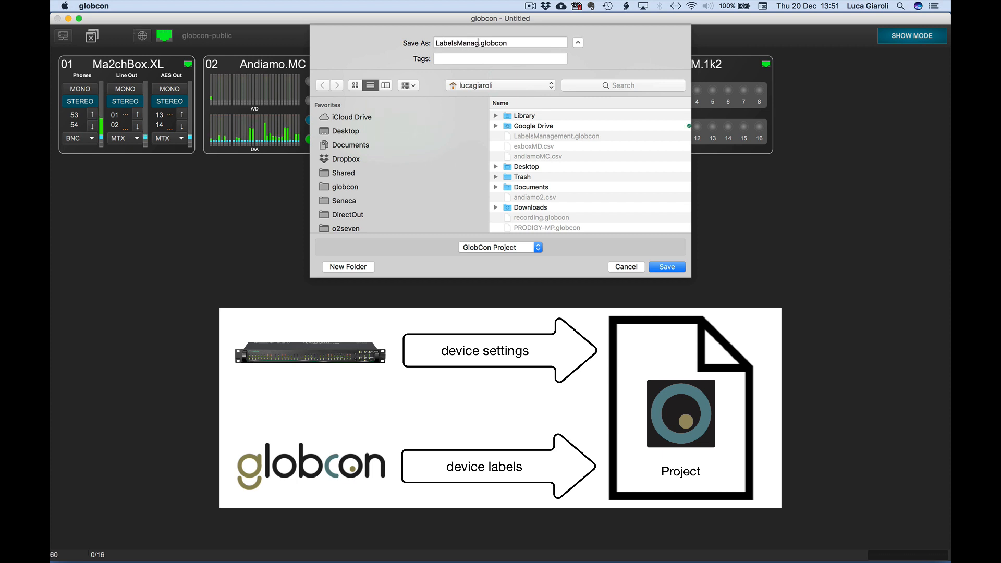
{"action": "type", "text": "ement"}
{"action": "left_click", "coordinate": [661, 267]}
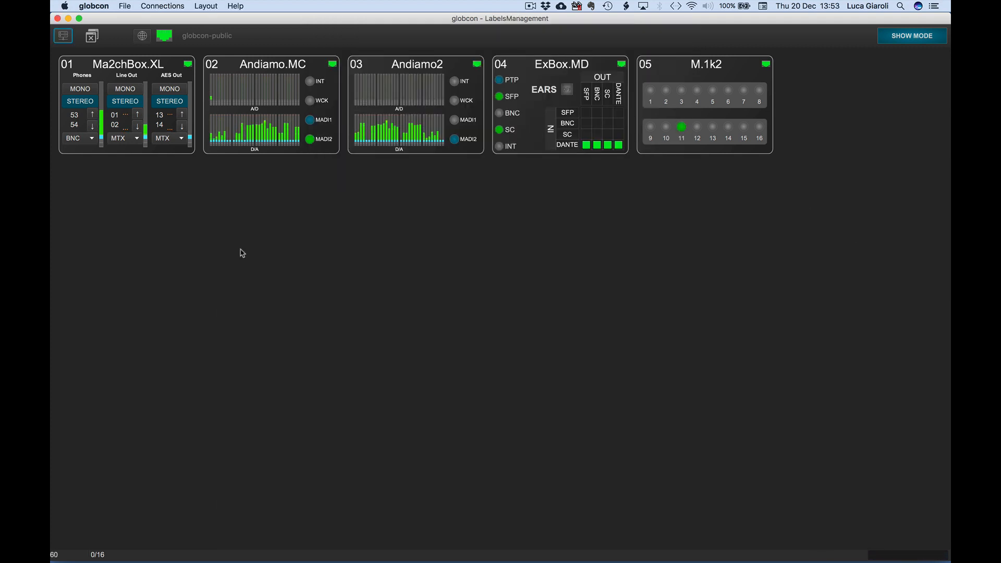
- Quit globcon, confirming the exit, and launch it again
{"action": "key", "text": "super+q"}
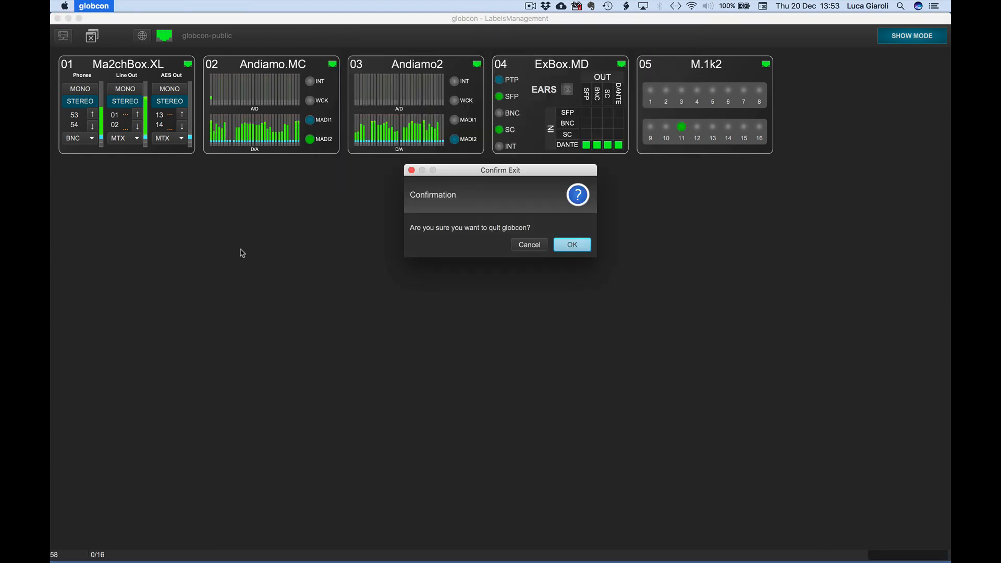
{"action": "left_click", "coordinate": [572, 245]}
{"action": "left_click", "coordinate": [399, 548]}
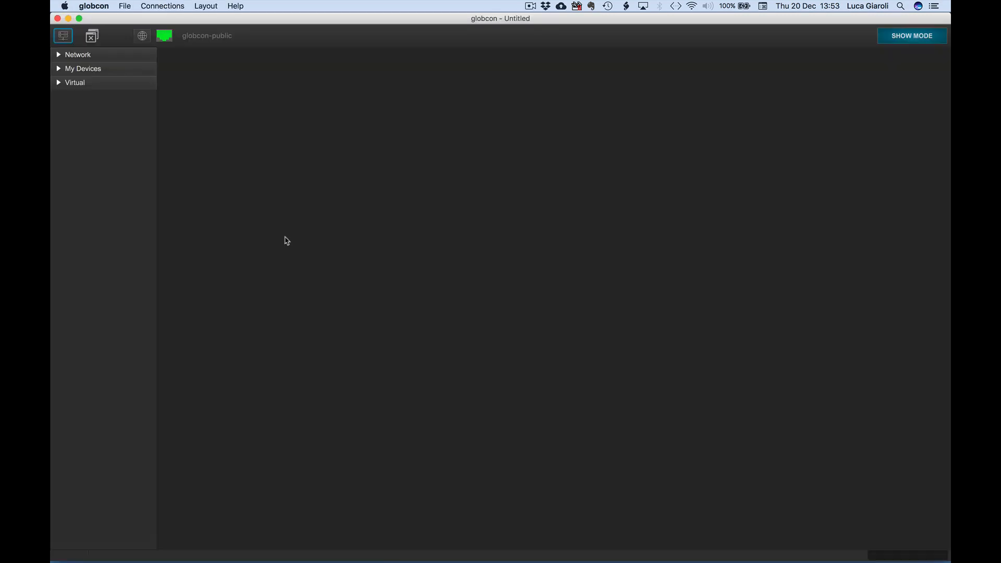
- Open LabelsManagement.globcon with all devices set to PULL and no labels imported
{"action": "left_click", "coordinate": [124, 6]}
{"action": "left_click", "coordinate": [126, 21]}
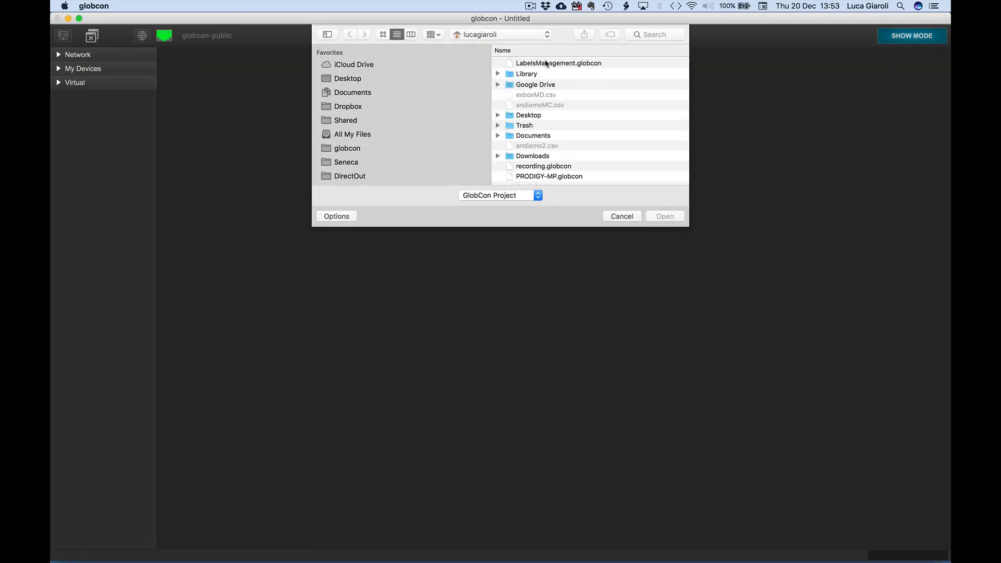
{"action": "left_click", "coordinate": [545, 64]}
{"action": "left_click", "coordinate": [665, 216]}
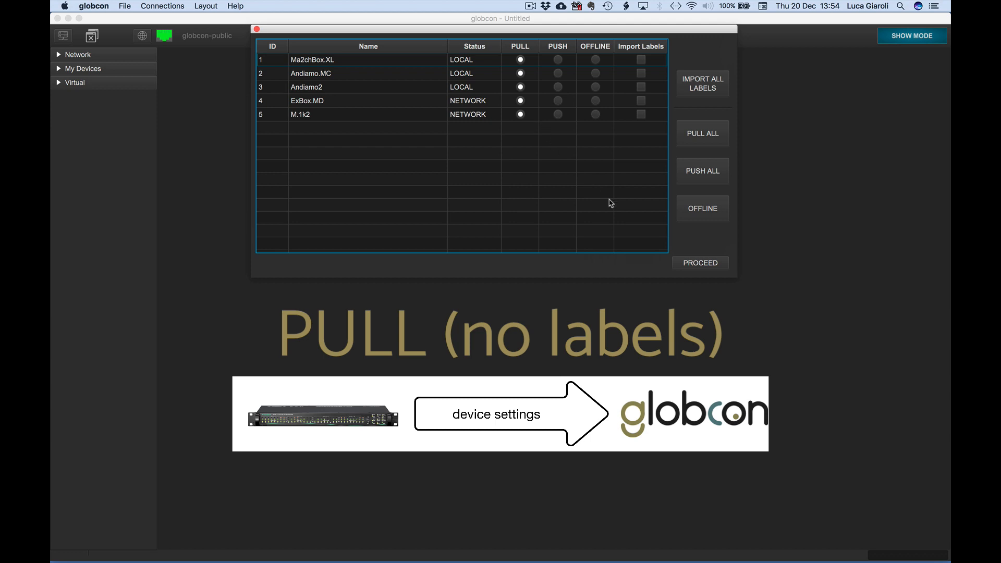
{"action": "left_click", "coordinate": [699, 263]}
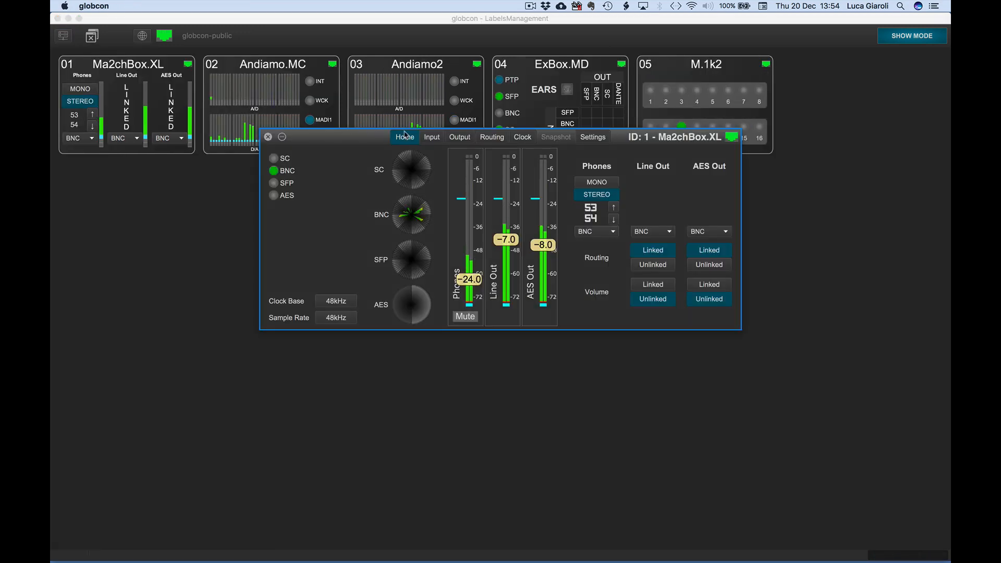
- Check the SC input and output labels in the Ma2chBox.XL routing matrix and close its window
{"action": "left_click", "coordinate": [496, 137]}
{"action": "left_click", "coordinate": [526, 158]}
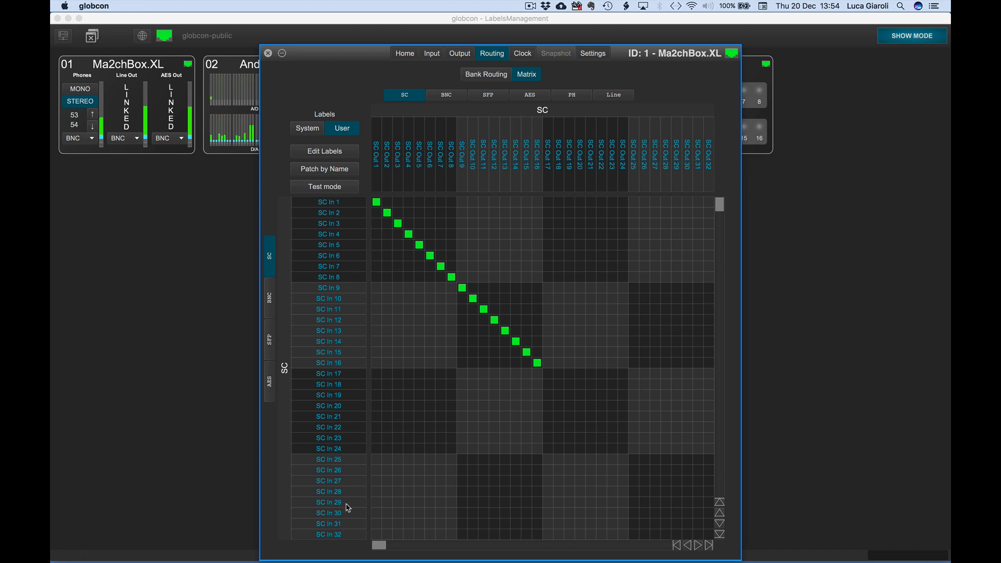
{"action": "left_click", "coordinate": [269, 53]}
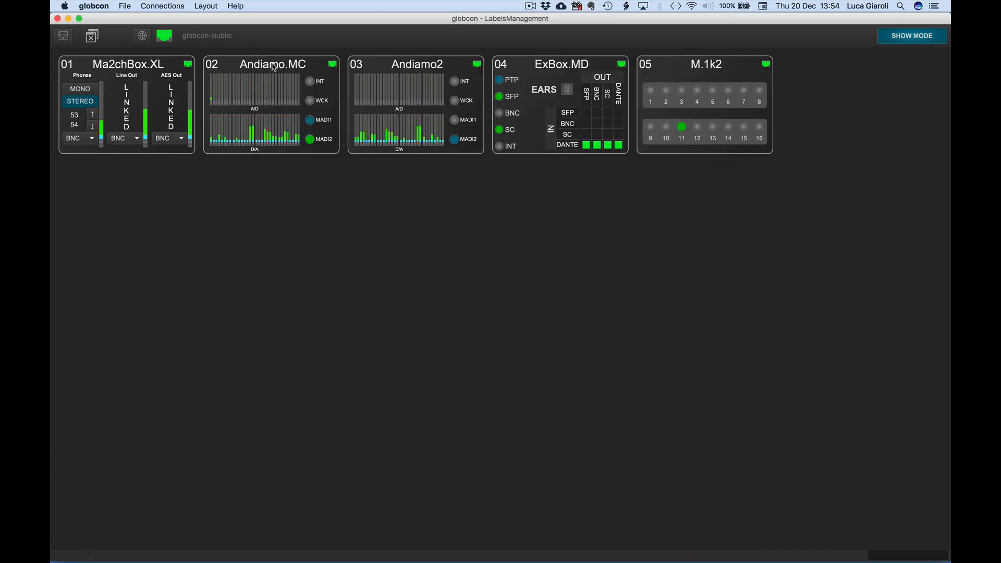
- Check the analog input and output labels in the Andiamo.MC routing matrix and close its window
{"action": "left_click", "coordinate": [274, 65]}
{"action": "left_click", "coordinate": [492, 163]}
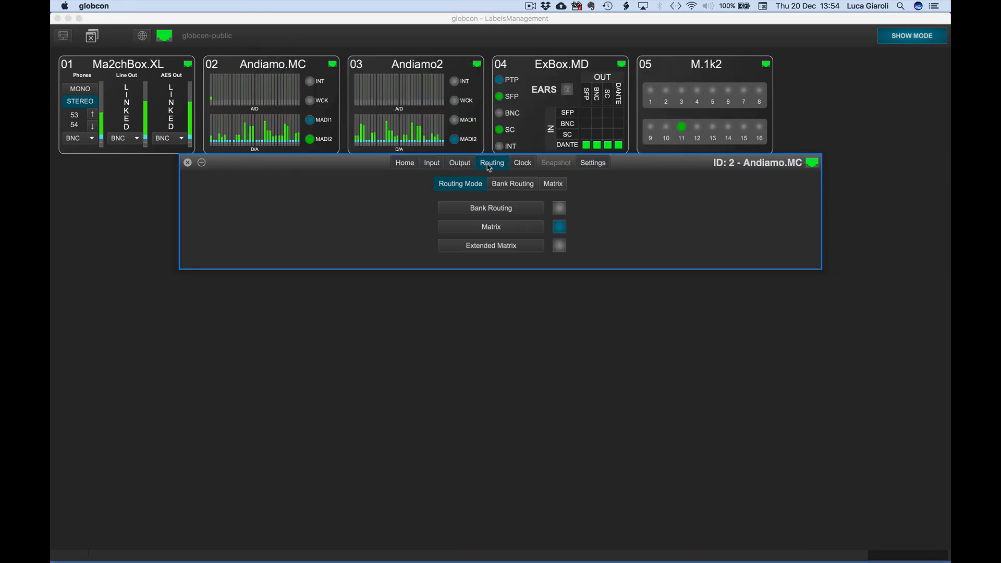
{"action": "left_click", "coordinate": [556, 184]}
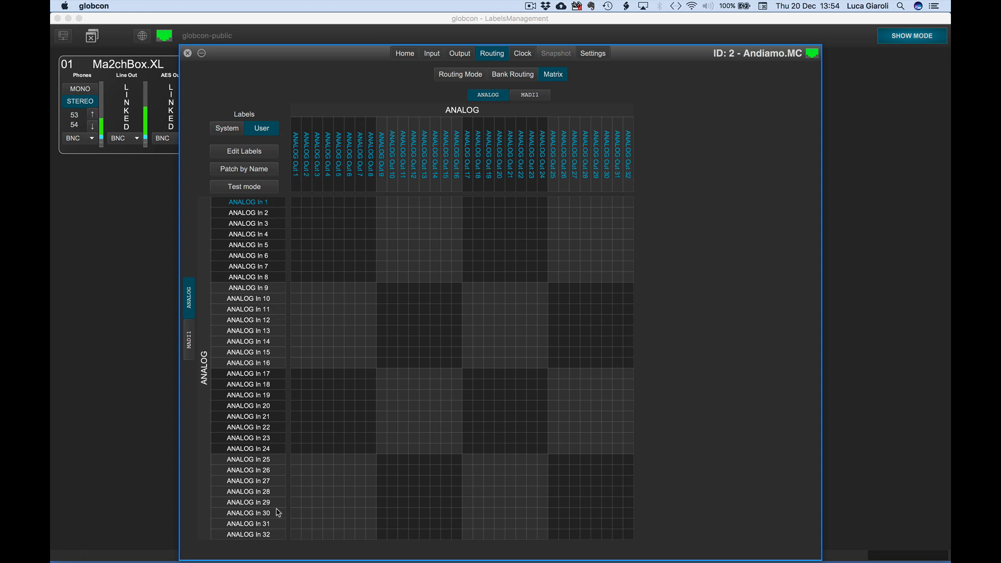
{"action": "left_click", "coordinate": [188, 53]}
- Reopen LabelsManagement.globcon with all devices set to PUSH, including their labels
{"action": "left_click", "coordinate": [125, 6]}
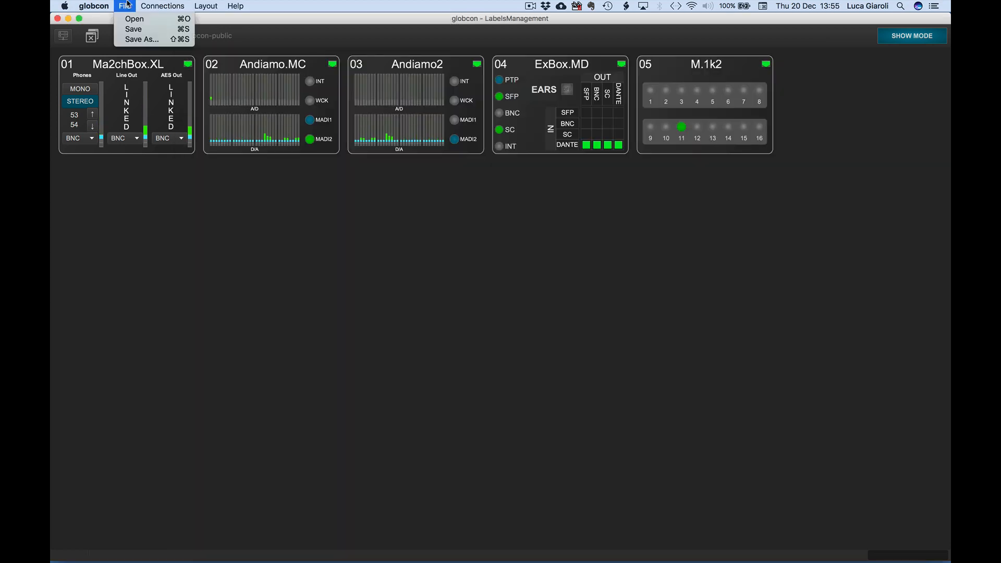
{"action": "left_click", "coordinate": [127, 20]}
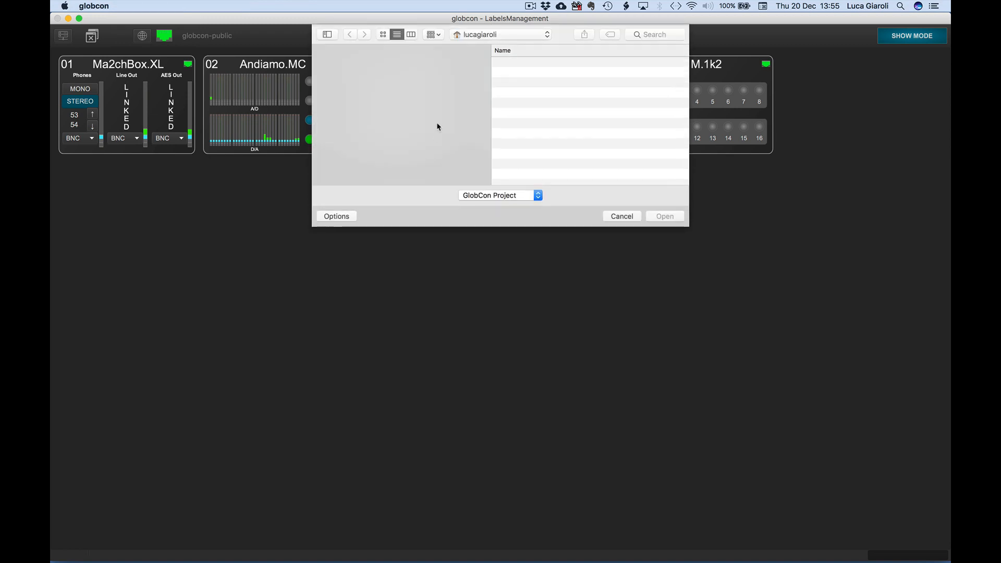
{"action": "double_click", "coordinate": [522, 65]}
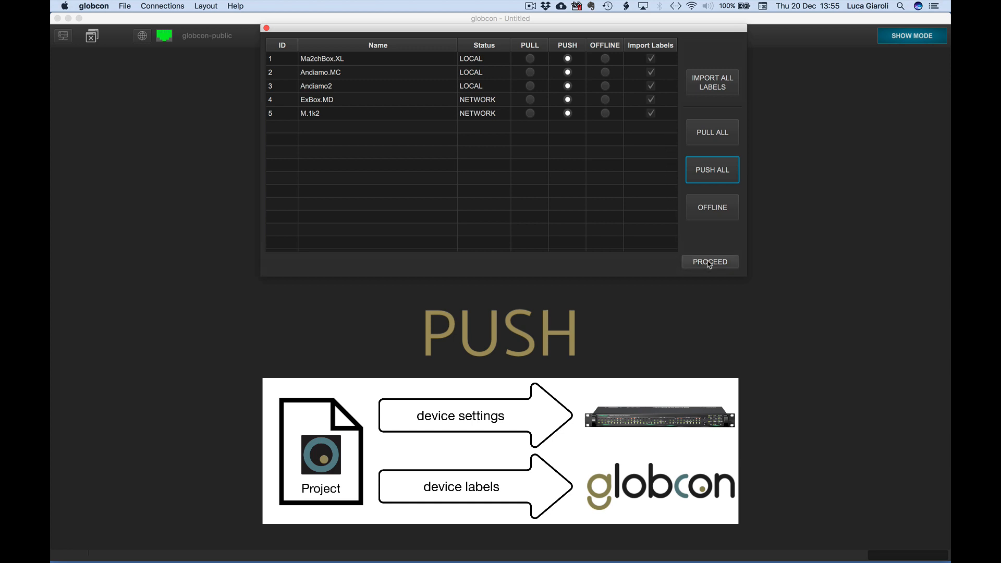
{"action": "left_click", "coordinate": [733, 264]}
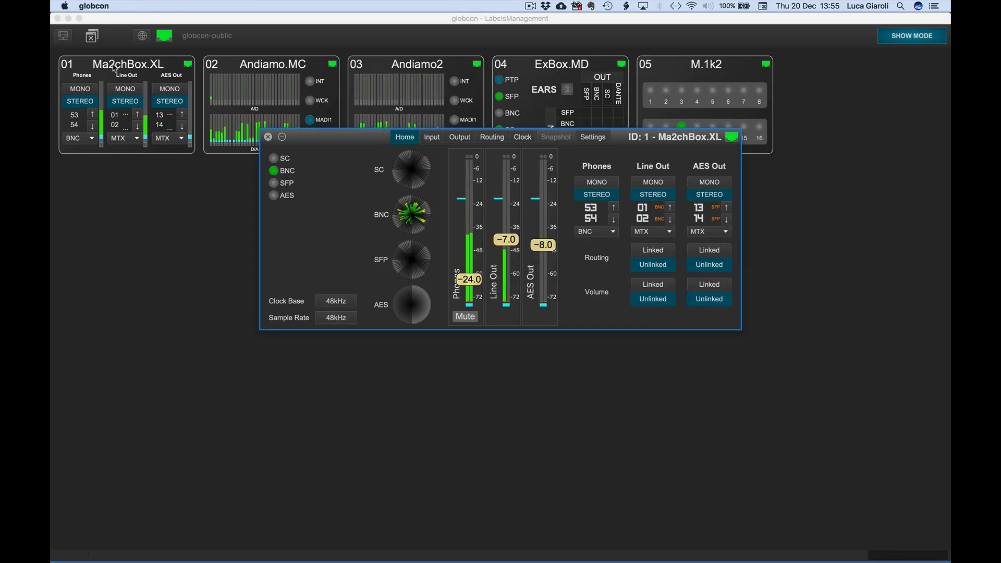
- Review the Ma2chBox.XL matrix labels after the push and close the device window
{"action": "left_click", "coordinate": [491, 137]}
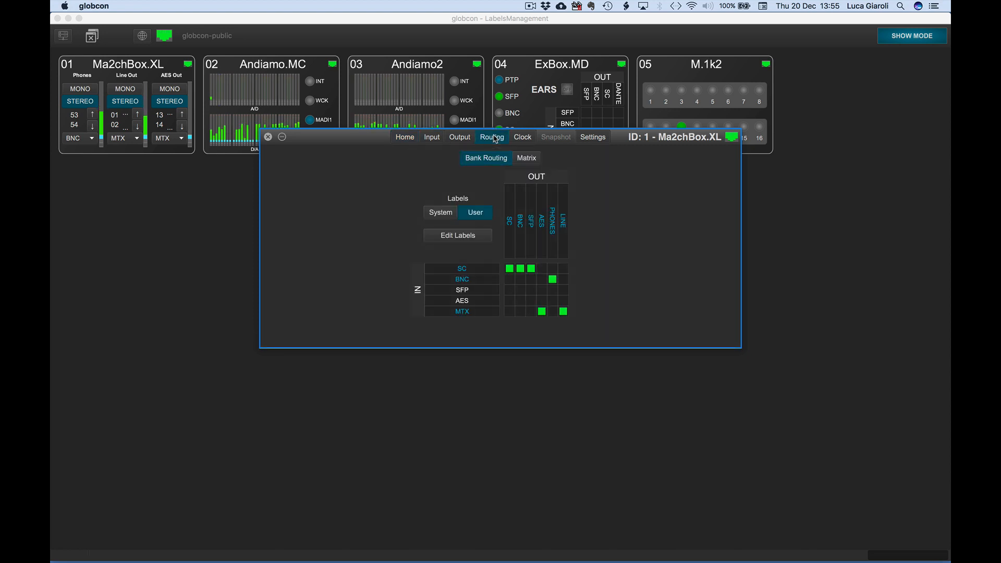
{"action": "left_click", "coordinate": [524, 158]}
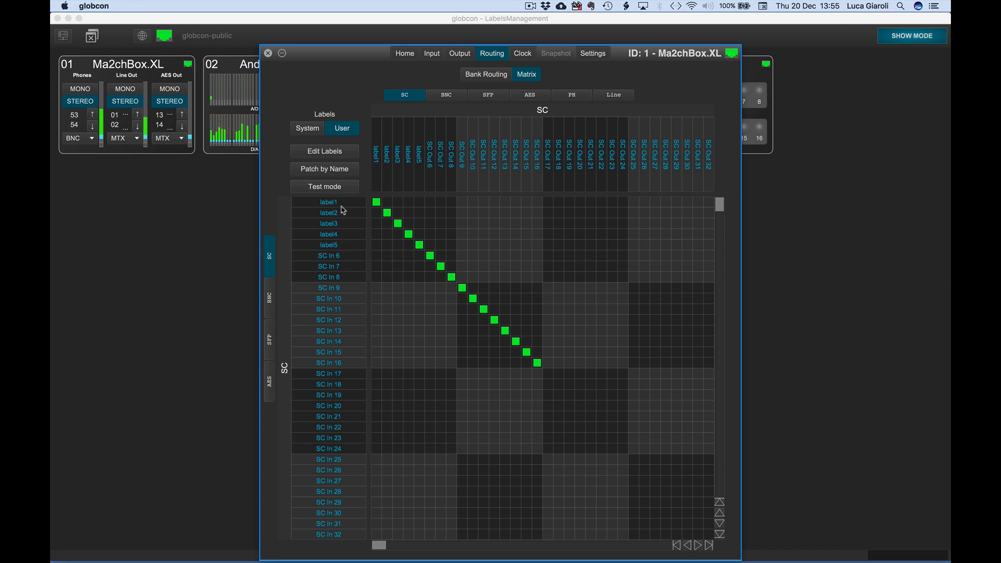
{"action": "left_click", "coordinate": [268, 53]}
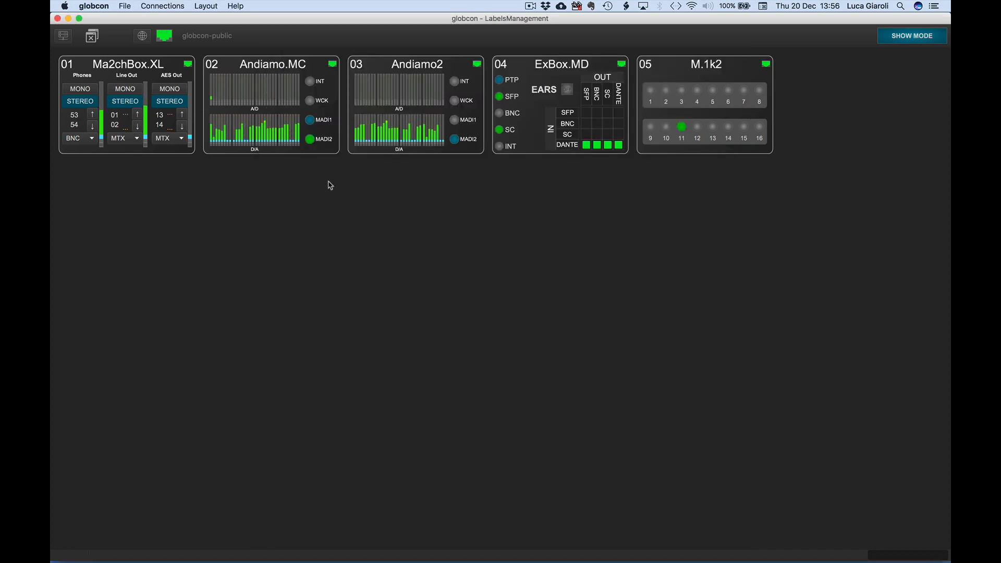
- Restart globcon and open the LabelsManagement.globcon project
{"action": "key", "text": "super+q"}
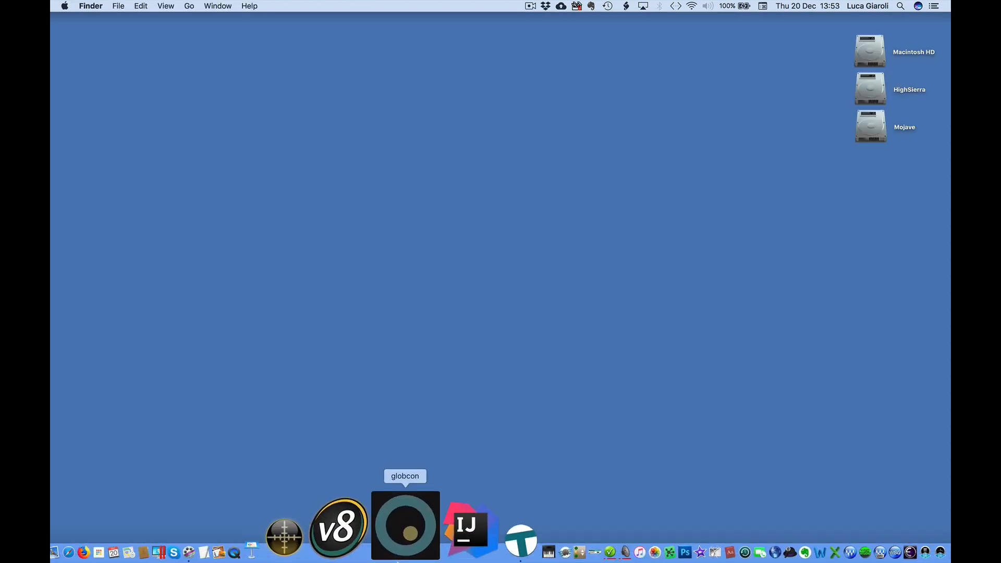
{"action": "left_click", "coordinate": [399, 547]}
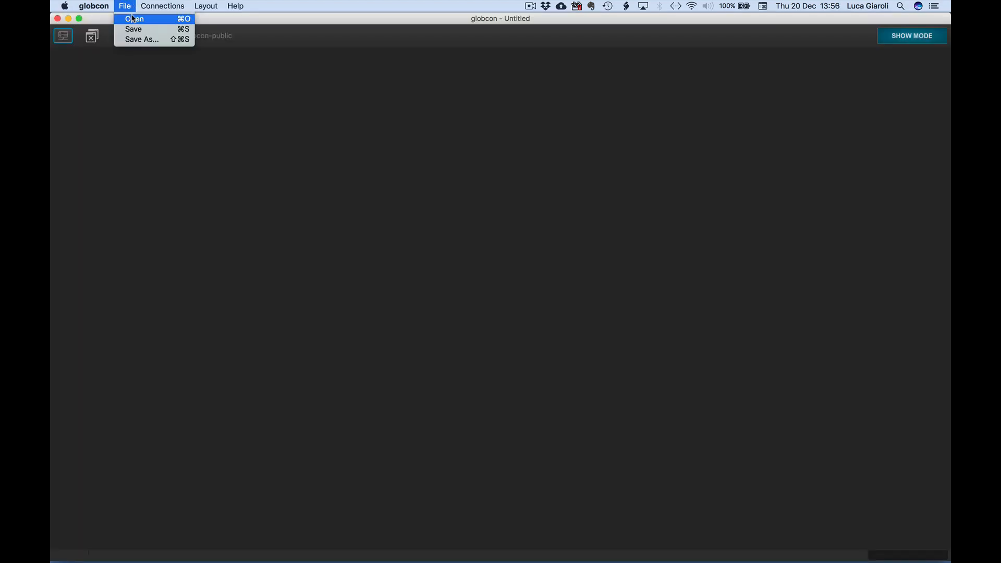
{"action": "left_click", "coordinate": [133, 19]}
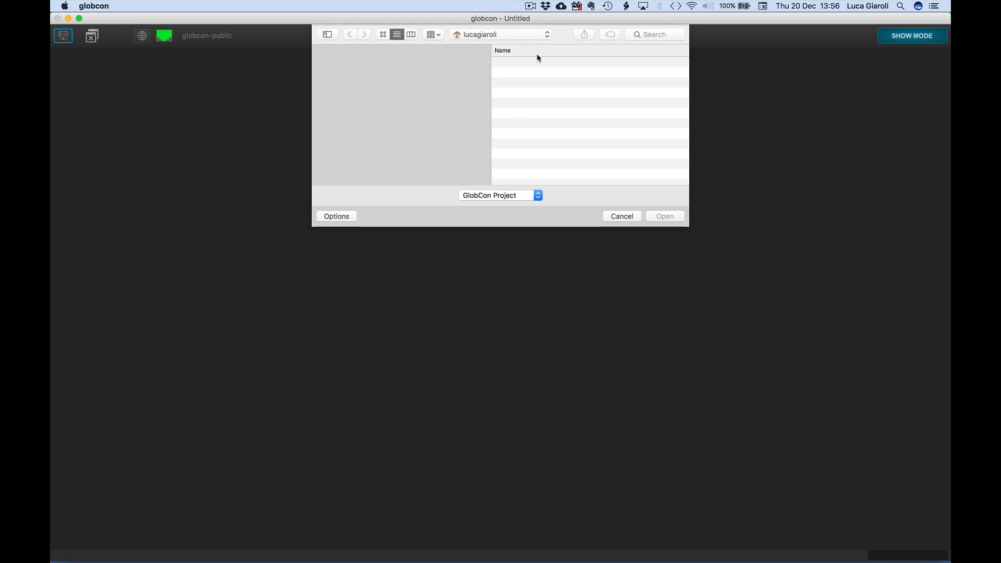
{"action": "double_click", "coordinate": [531, 64]}
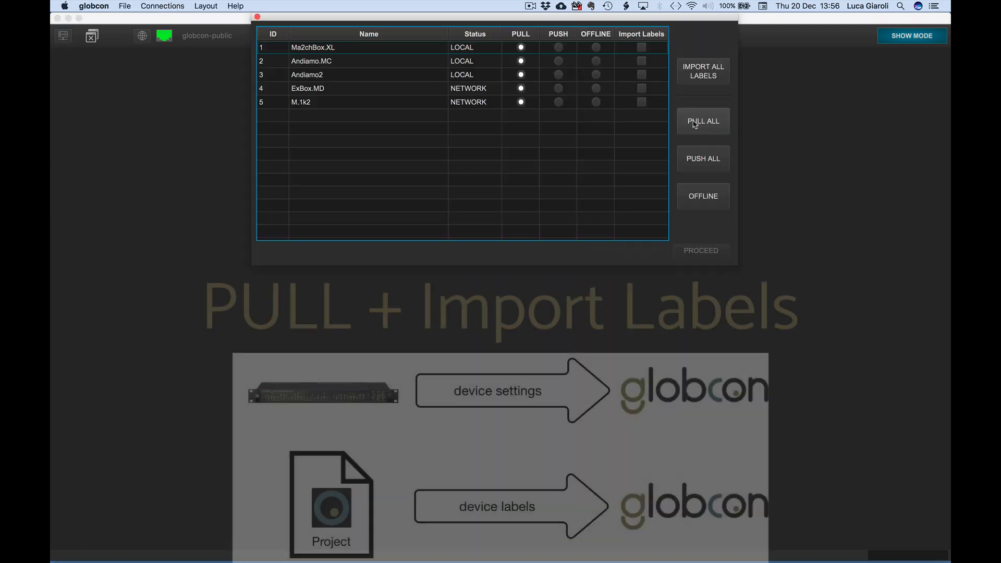
- Load the project with PULL for all devices, importing labels for all except Andiamo2 and ExBox.MD
{"action": "left_click", "coordinate": [694, 123]}
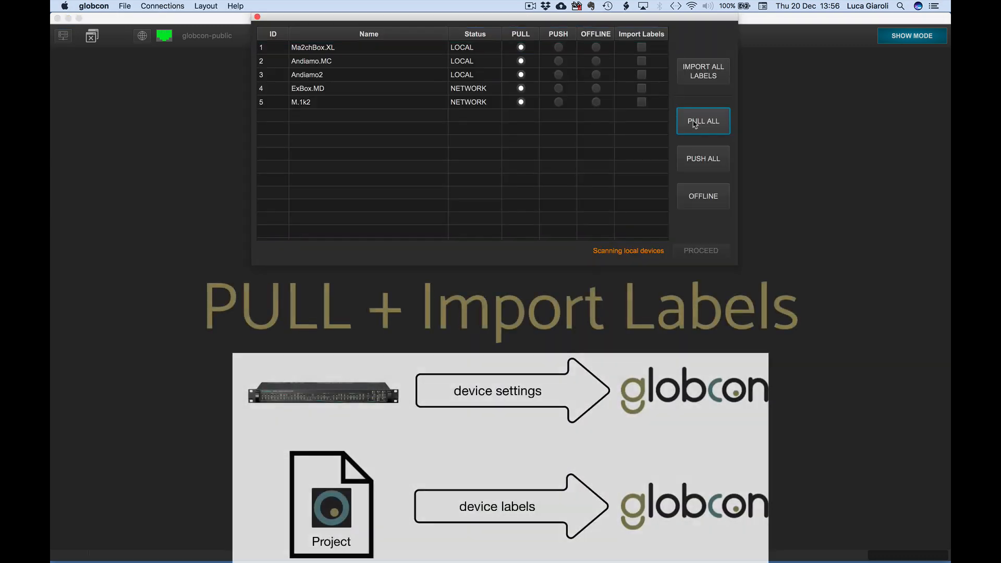
{"action": "left_click", "coordinate": [694, 73]}
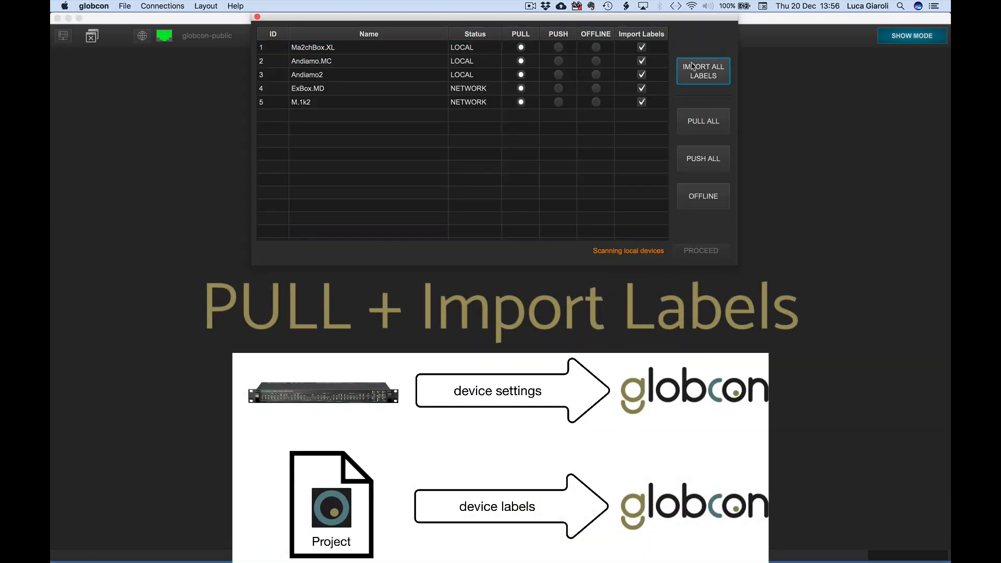
{"action": "left_click", "coordinate": [642, 89]}
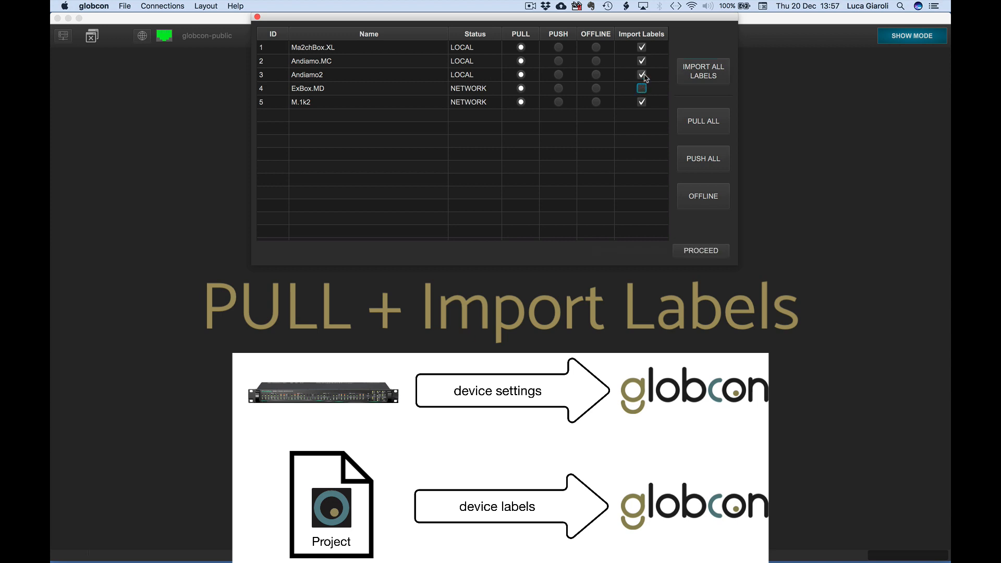
{"action": "left_click", "coordinate": [696, 252]}
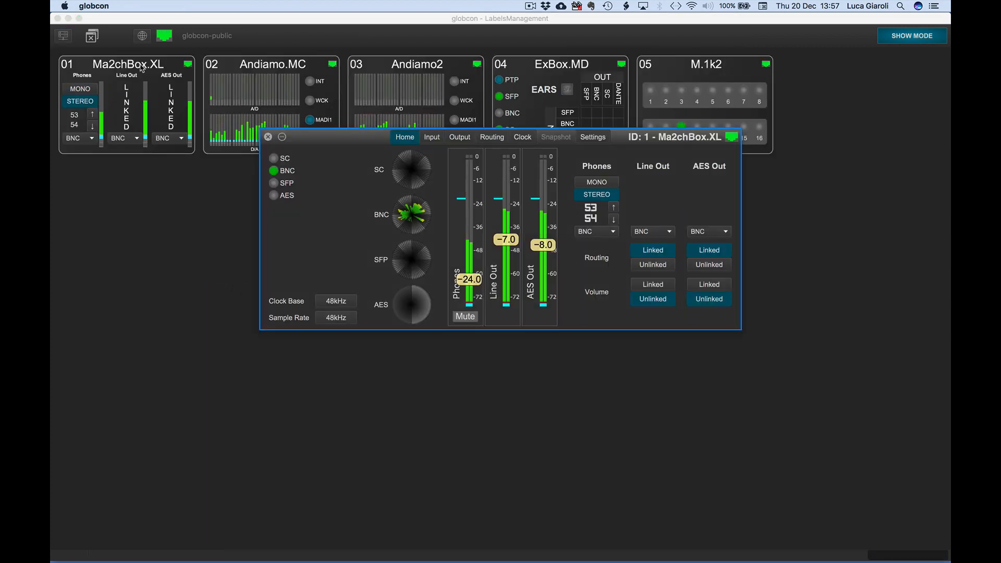
- Review the routing matrix labels of Ma2chBox.XL, Andiamo.MC, Andiamo2 and ExBox.MD, closing each device window
{"action": "left_click", "coordinate": [505, 136]}
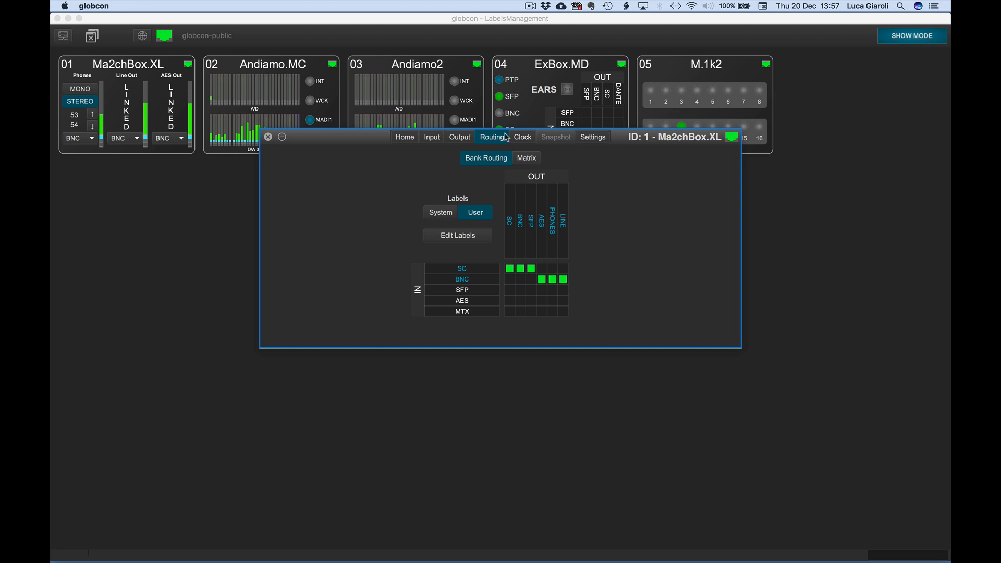
{"action": "left_click", "coordinate": [527, 157]}
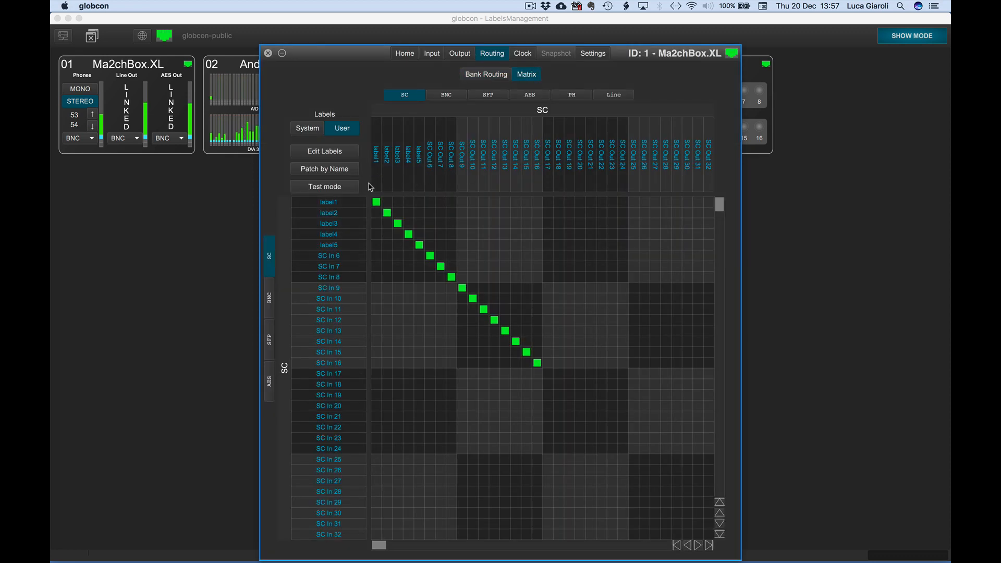
{"action": "left_click", "coordinate": [268, 53]}
{"action": "double_click", "coordinate": [267, 66]}
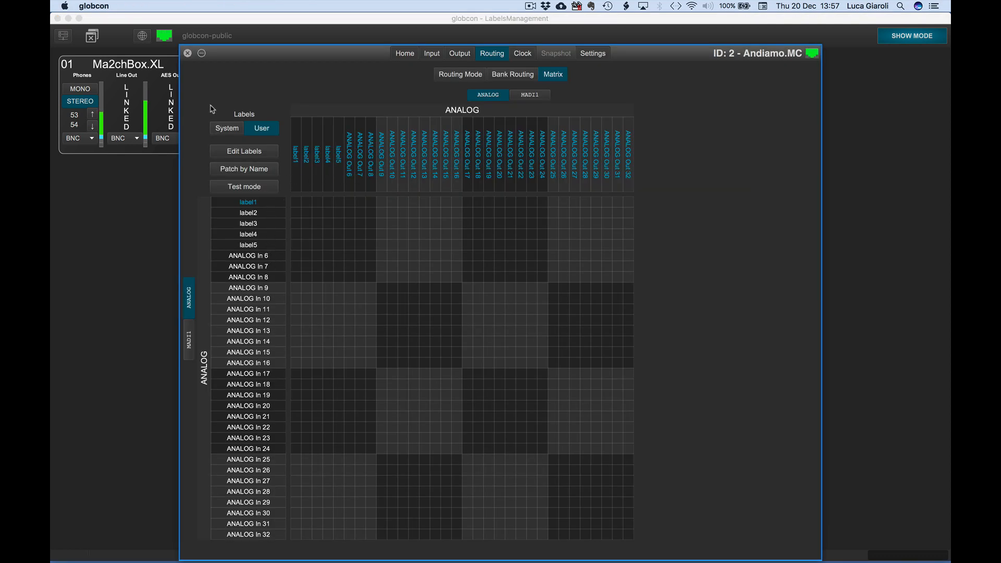
{"action": "left_click", "coordinate": [187, 54]}
{"action": "double_click", "coordinate": [413, 66]}
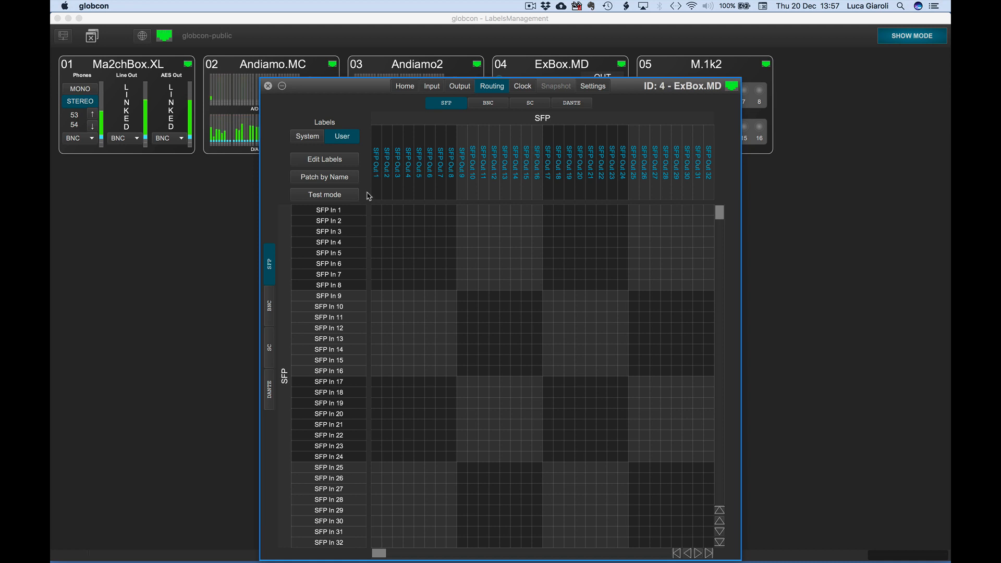
{"action": "left_click", "coordinate": [269, 86]}
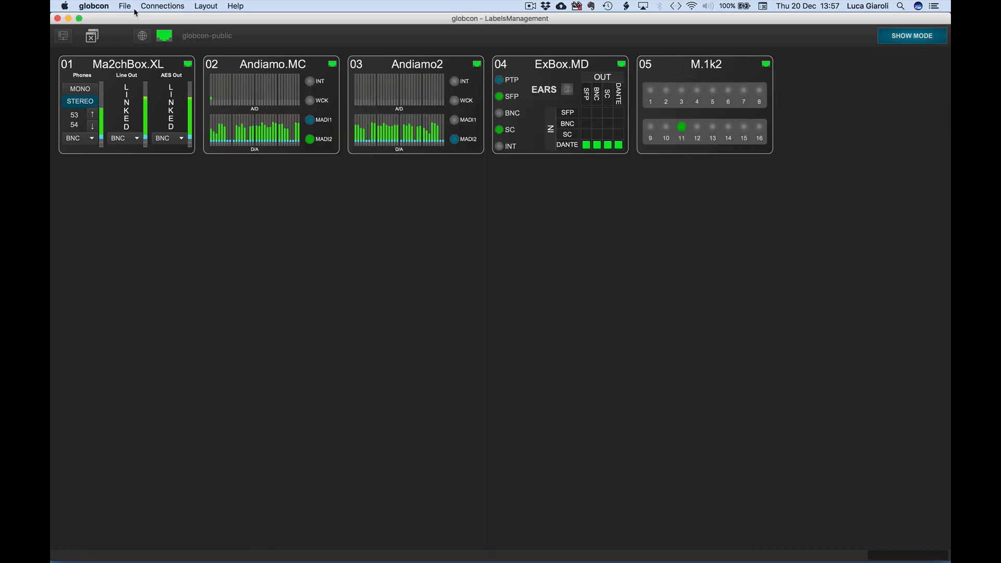
- Reopen the LabelsManagement.globcon project with all devices set to PULL and label import enabled for every device
{"action": "left_click", "coordinate": [125, 6]}
{"action": "left_click", "coordinate": [128, 22]}
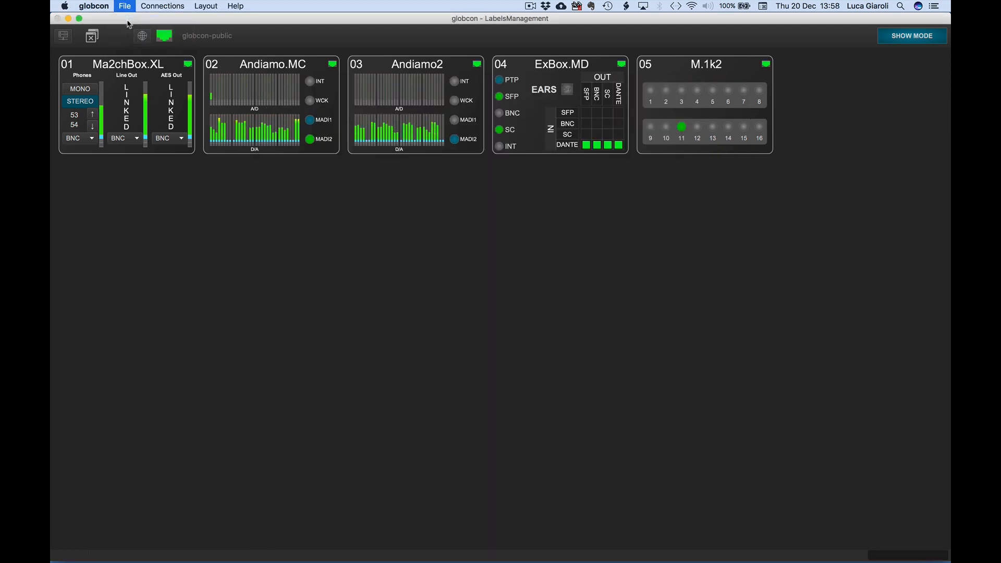
{"action": "double_click", "coordinate": [521, 63]}
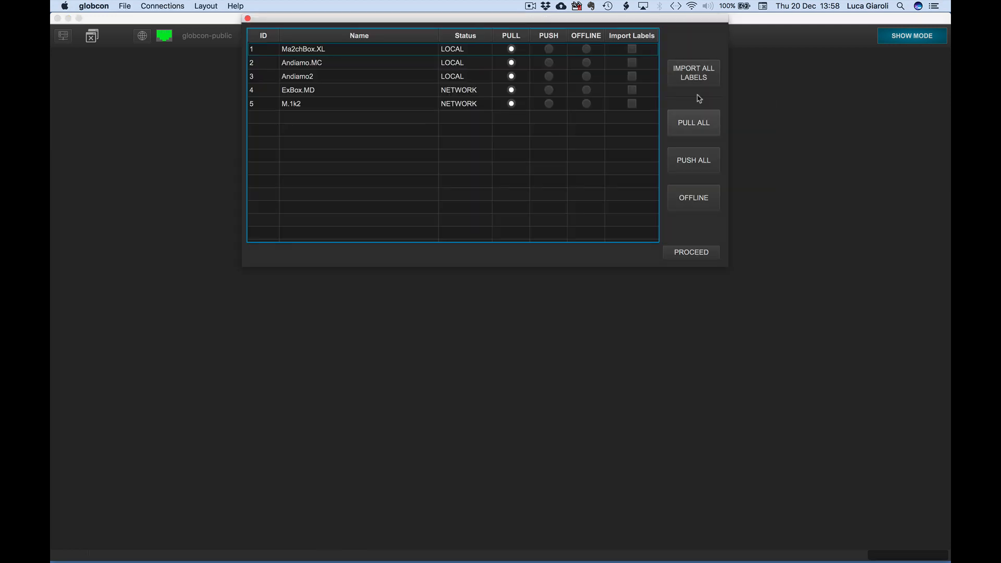
{"action": "left_click", "coordinate": [699, 254]}
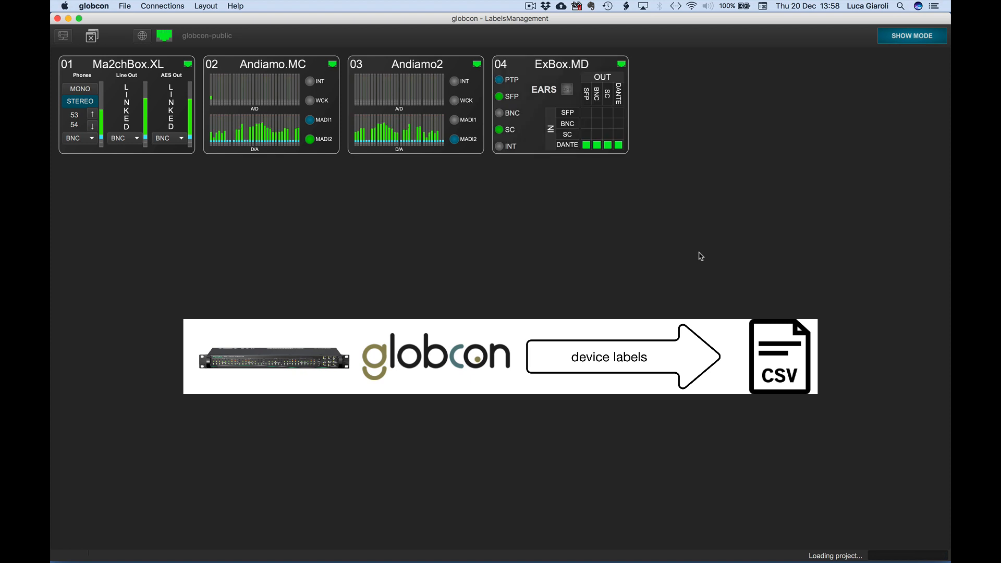
- Export the ExBox.MD labels as a CSV file, replacing the existing exboxMD.csv
{"action": "right_click", "coordinate": [563, 65]}
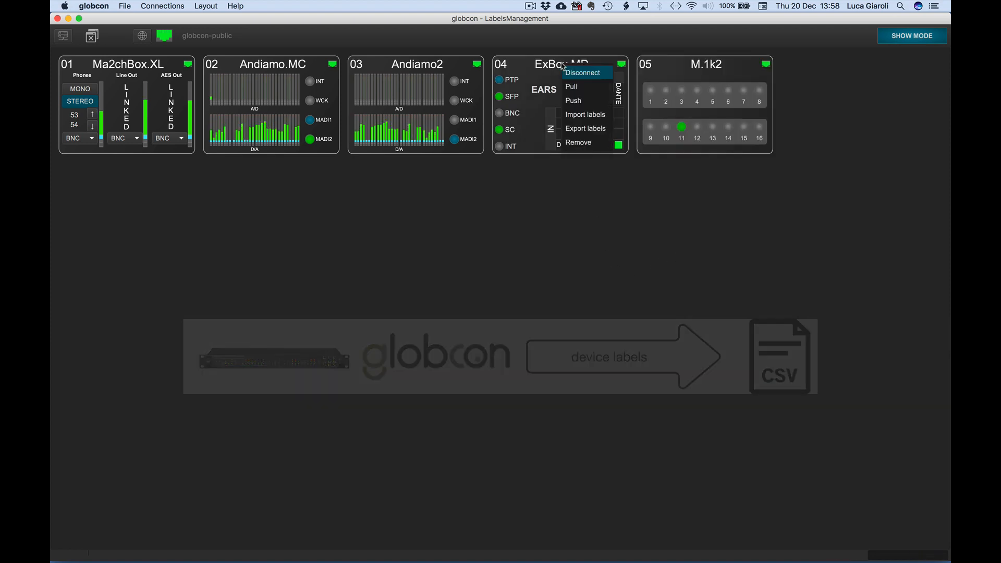
{"action": "left_click", "coordinate": [579, 129]}
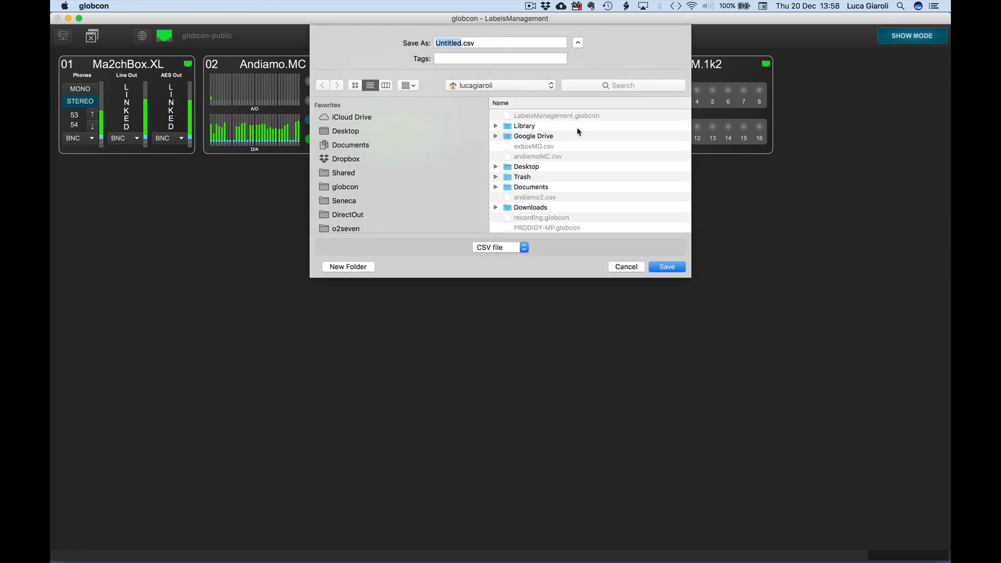
{"action": "left_click", "coordinate": [529, 148]}
{"action": "left_click", "coordinate": [663, 262]}
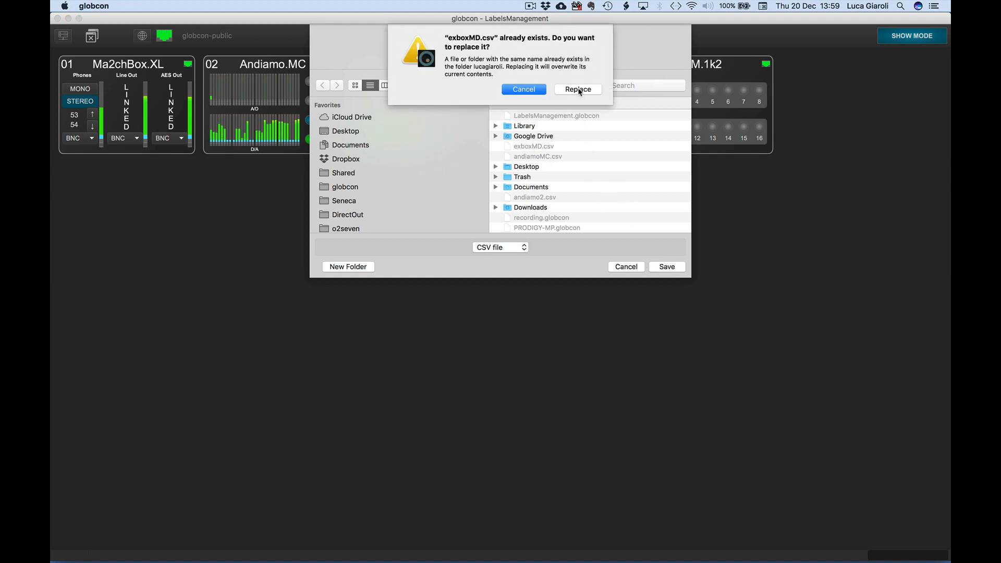
{"action": "left_click", "coordinate": [579, 90]}
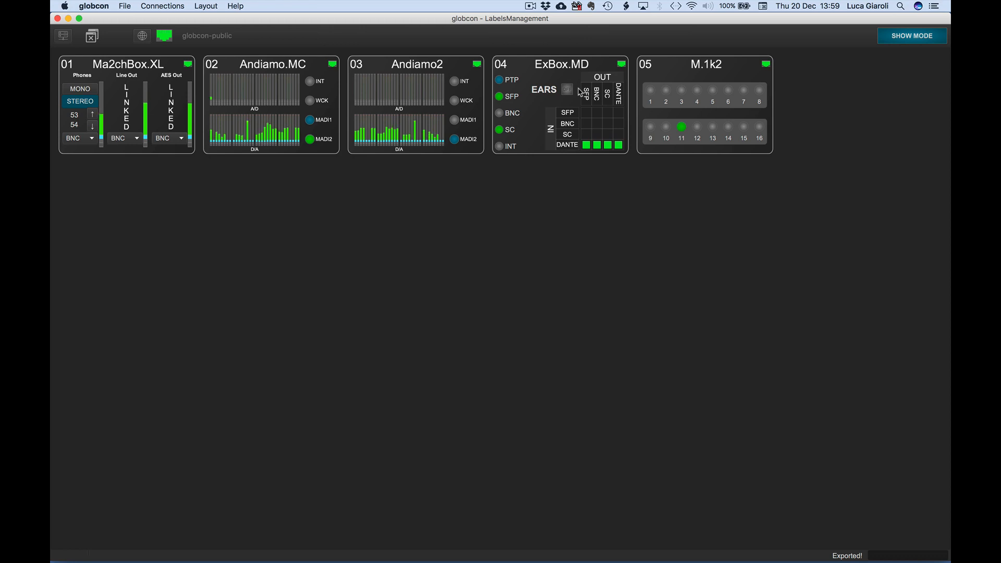
- Switch to Finder and open exboxMD.csv from the home folder in Excel
{"action": "key", "text": "ctrl+Right"}
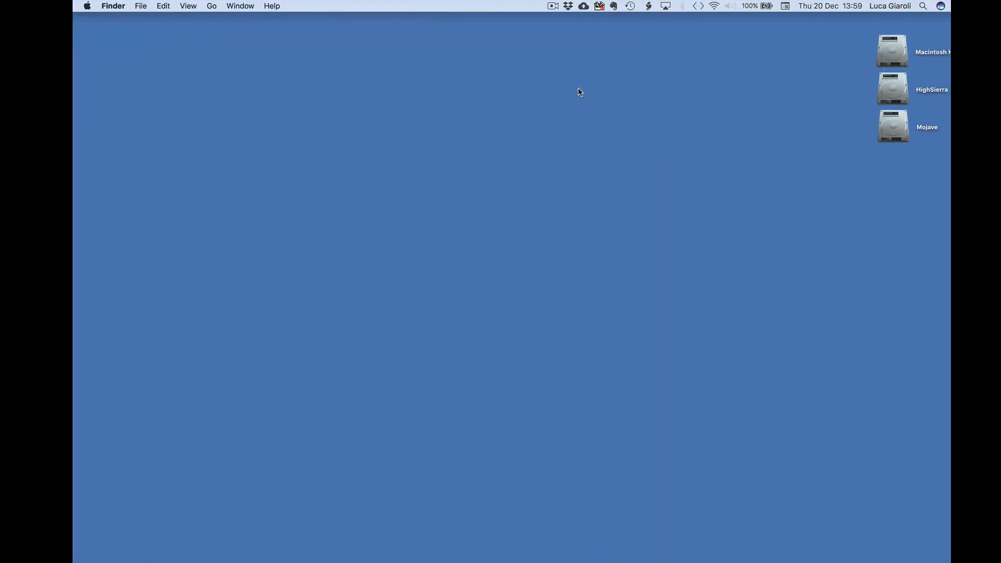
{"action": "key", "text": "super+shift+h"}
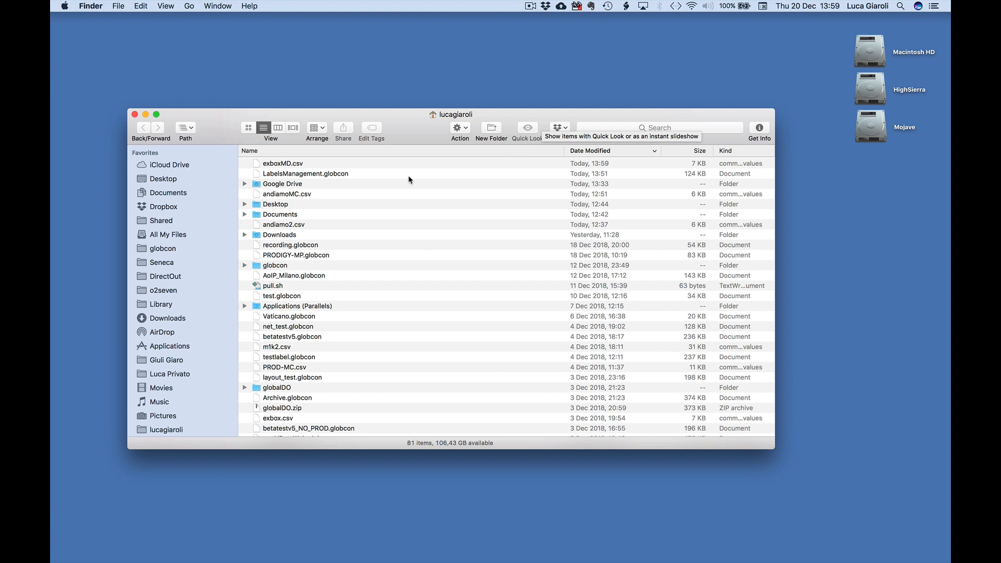
{"action": "left_click", "coordinate": [281, 163]}
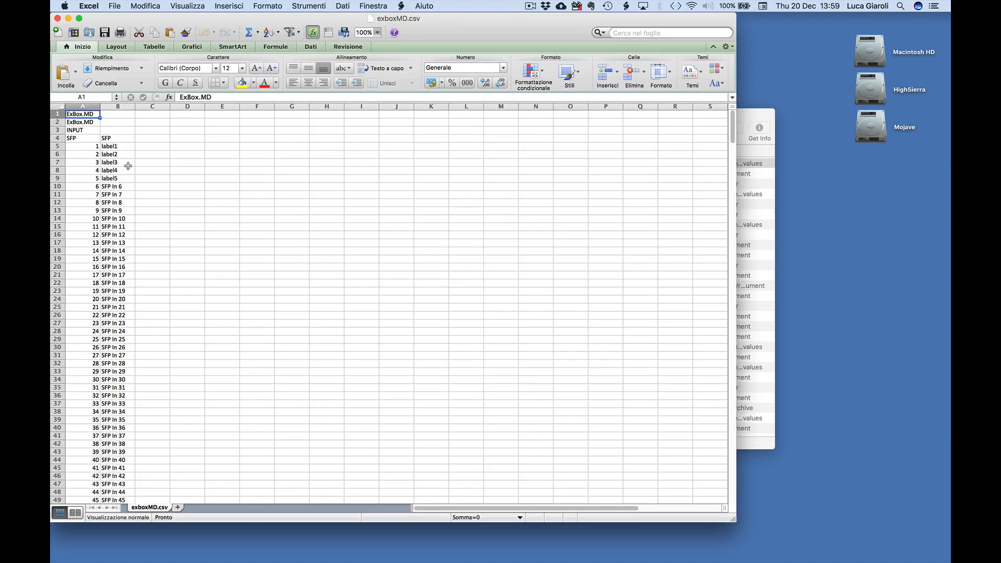
- Replace SFP input labels 6 to 32 in cells B10:B36 with "extern edited" and save the CSV file
{"action": "left_click", "coordinate": [112, 186]}
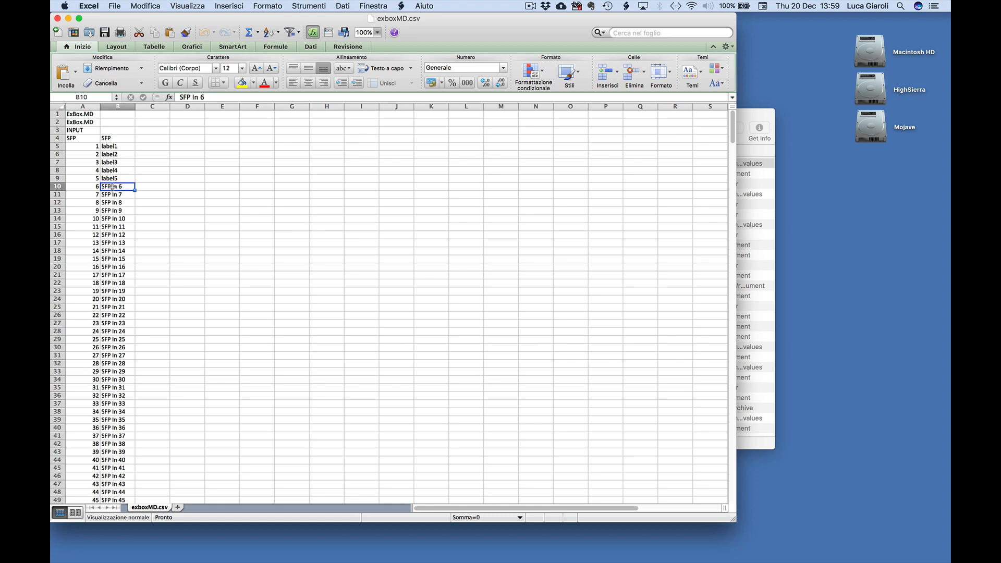
{"action": "type", "text": "extern"}
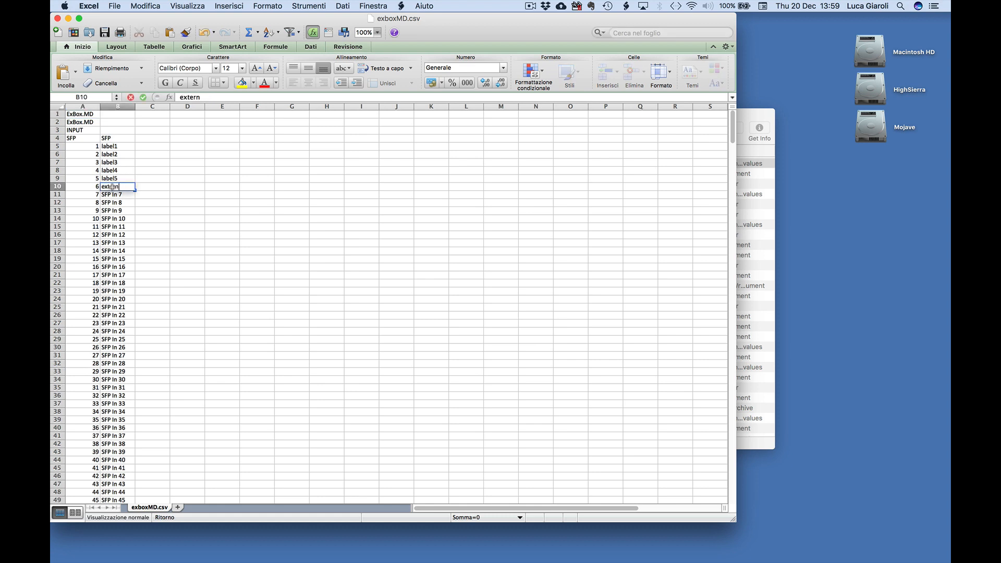
{"action": "type", "text": " edited"}
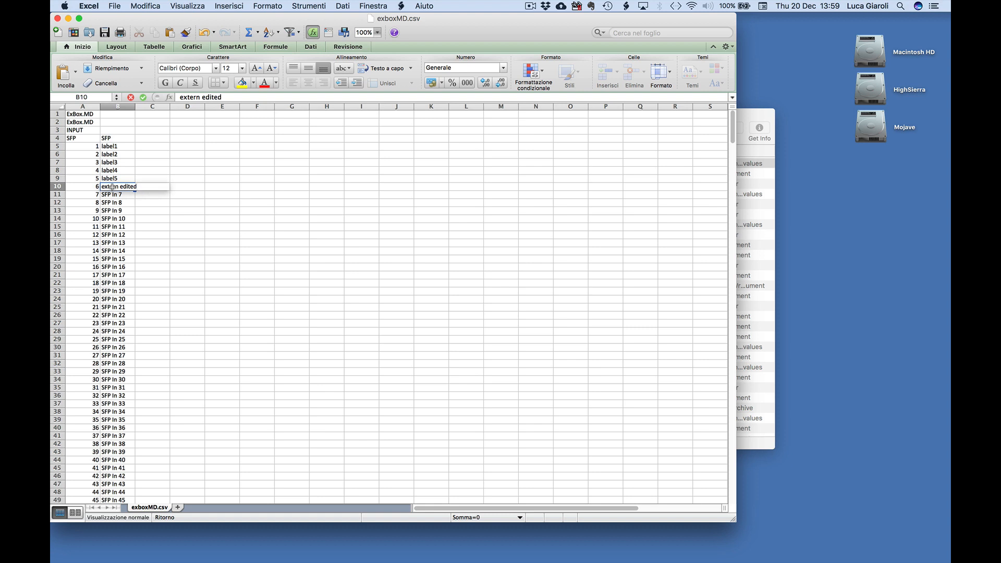
{"action": "key", "text": "Return"}
{"action": "left_click", "coordinate": [113, 189]}
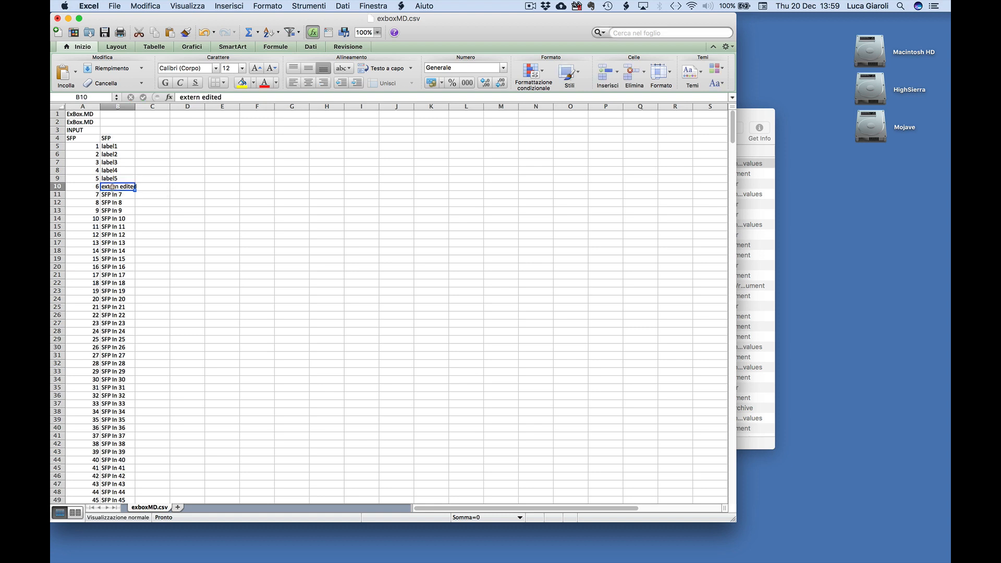
{"action": "key", "text": "super+c"}
{"action": "key", "text": "shift+Down"}
{"action": "key", "text": "shift+Down"}
{"action": "key", "text": "shift+Down"}
{"action": "key", "text": "shift+Down"}
{"action": "key", "text": "shift+Down"}
{"action": "key", "text": "shift+Down"}
{"action": "key", "text": "shift+Down"}
{"action": "key", "text": "shift+Down"}
{"action": "key", "text": "shift+Down"}
{"action": "key", "text": "shift+Down"}
{"action": "key", "text": "shift+Down"}
{"action": "key", "text": "shift+Down"}
{"action": "key", "text": "shift+Down"}
{"action": "key", "text": "shift+Down"}
{"action": "key", "text": "shift+Down"}
{"action": "key", "text": "shift+Down"}
{"action": "key", "text": "shift+Down"}
{"action": "key", "text": "shift+Down"}
{"action": "key", "text": "shift+Down"}
{"action": "key", "text": "shift+Down"}
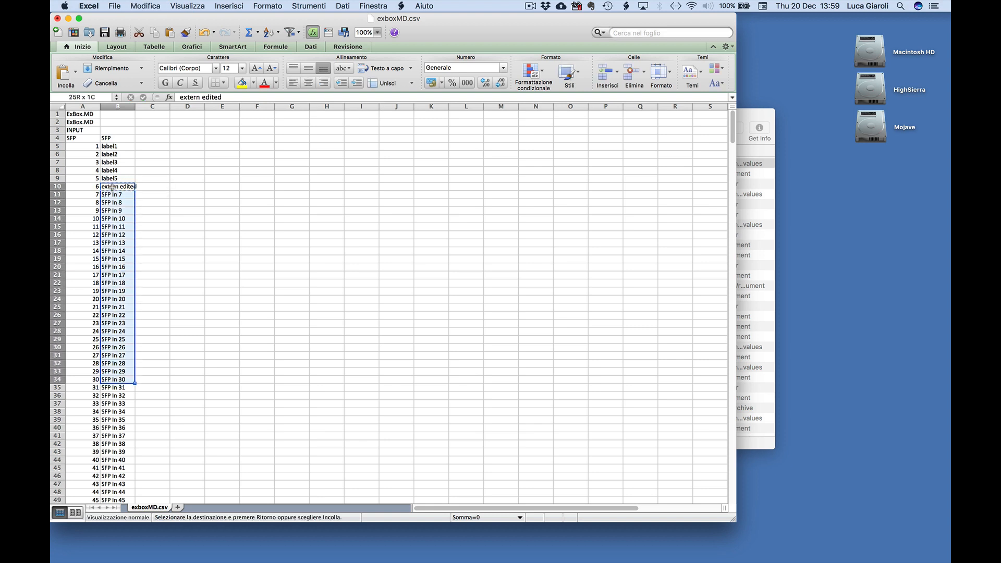
{"action": "key", "text": "shift+Down"}
{"action": "key", "text": "shift+Down"}
{"action": "key", "text": "super+v"}
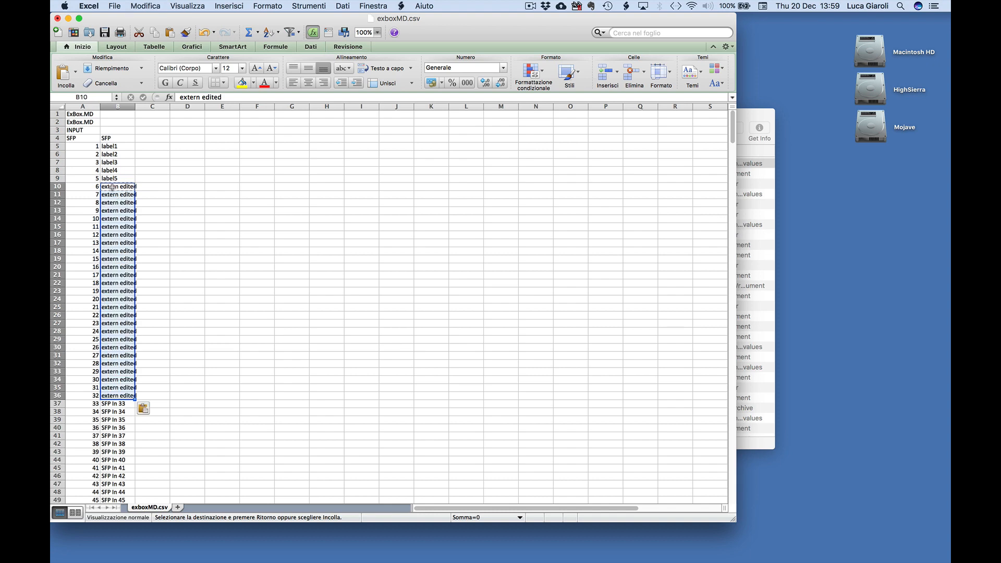
{"action": "left_click", "coordinate": [105, 33]}
- Switch back to globcon, import exboxMD.csv into ExBox.MD and check its SFP routing labels
{"action": "key", "text": "ctrl+Left"}
{"action": "right_click", "coordinate": [565, 64]}
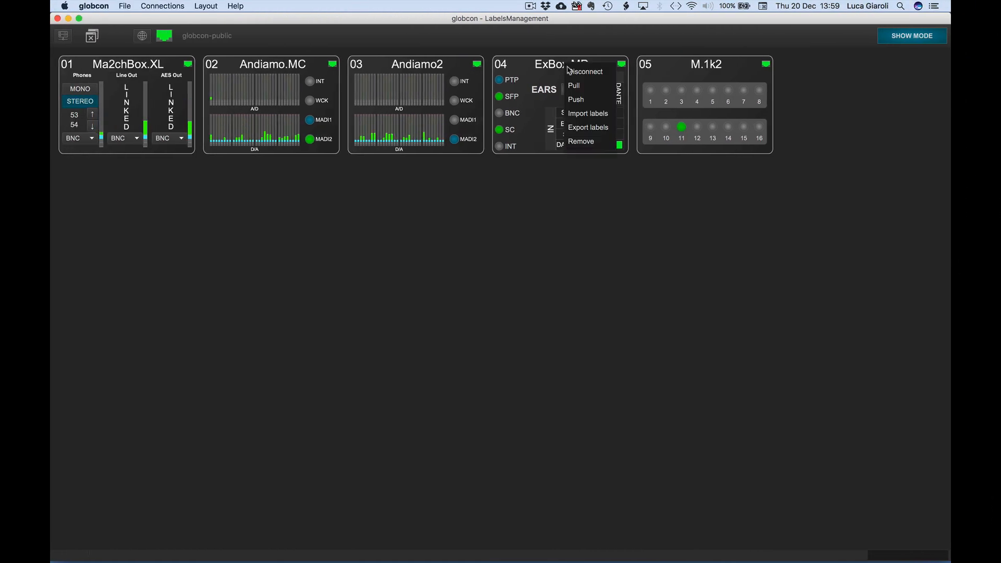
{"action": "left_click", "coordinate": [580, 113]}
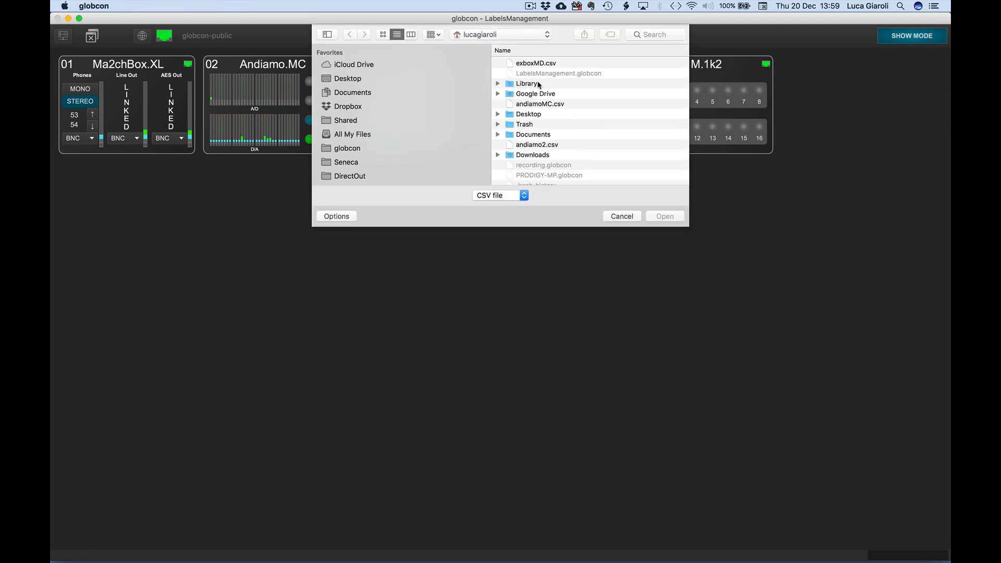
{"action": "double_click", "coordinate": [526, 63]}
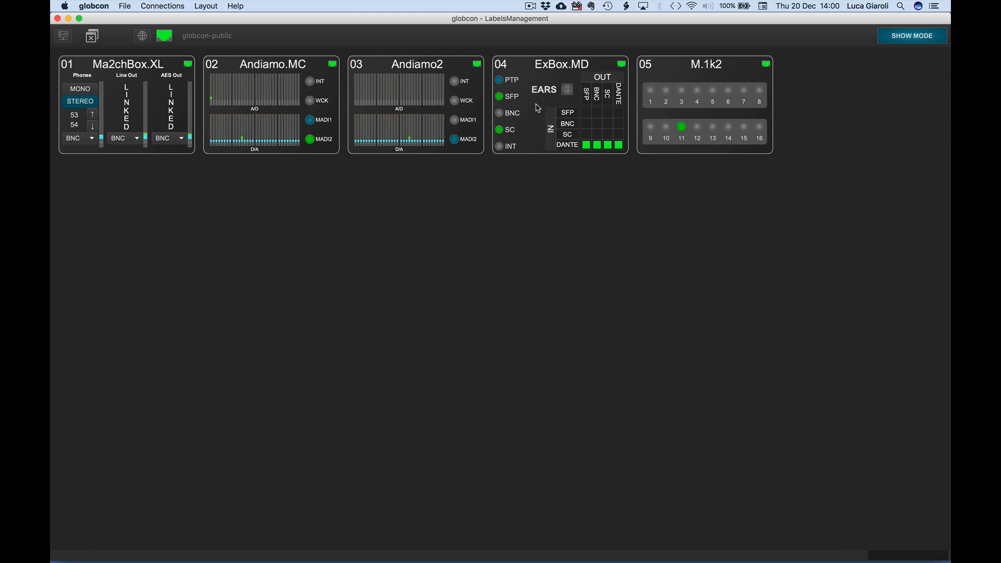
{"action": "double_click", "coordinate": [549, 70]}
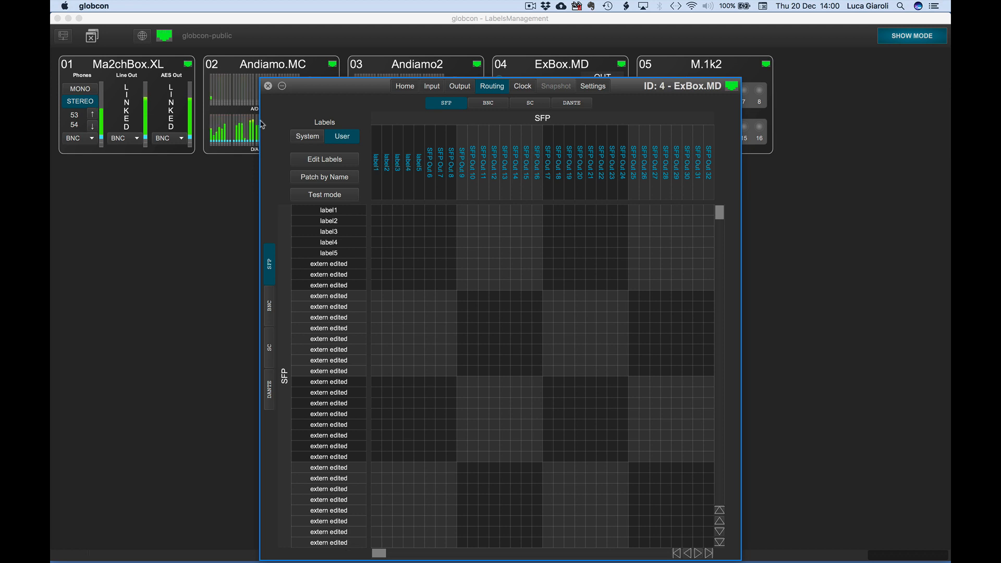
{"action": "left_click", "coordinate": [268, 87]}
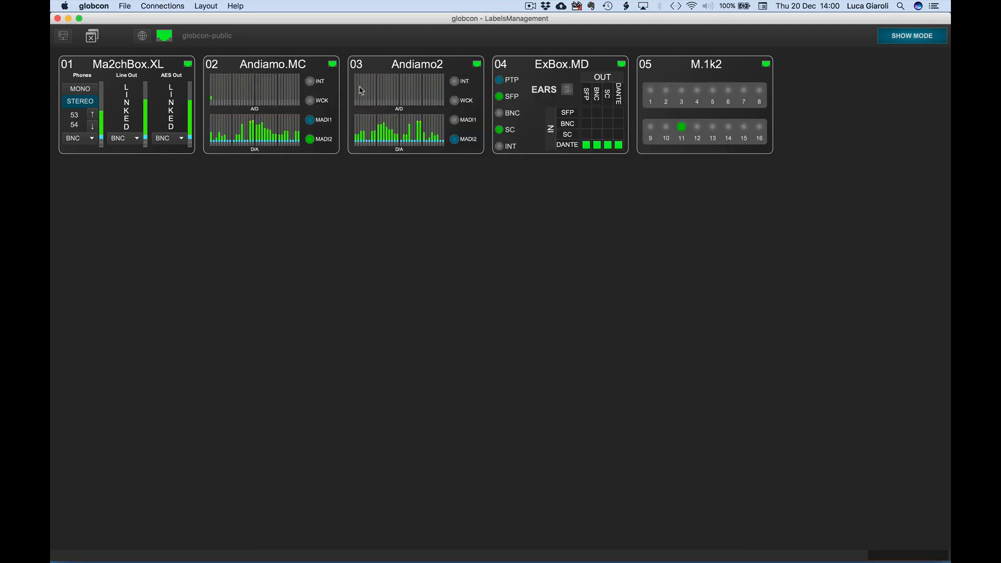
- Try to import the labels from andiamoMC.csv into ExBox.MD
{"action": "right_click", "coordinate": [538, 67]}
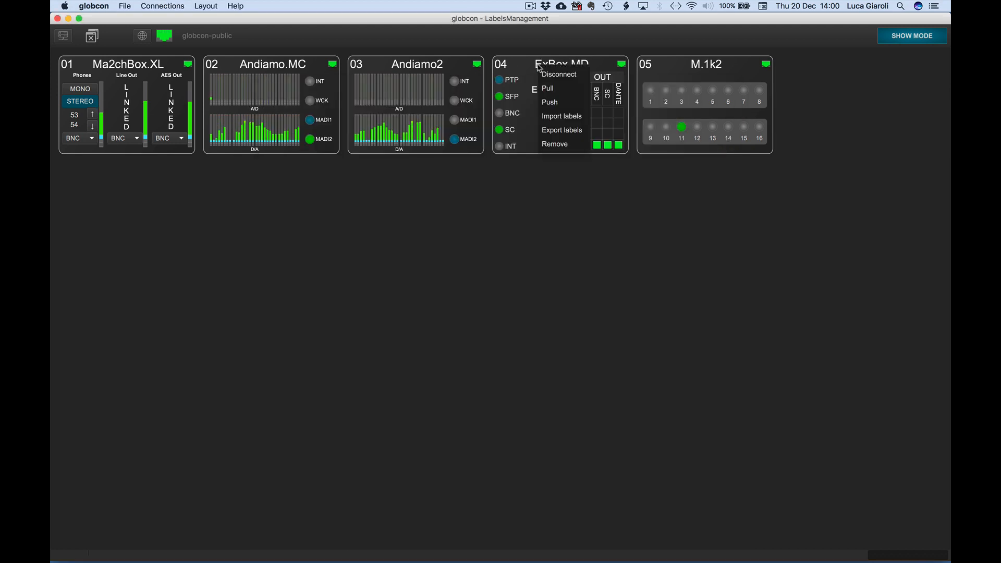
{"action": "left_click", "coordinate": [555, 117]}
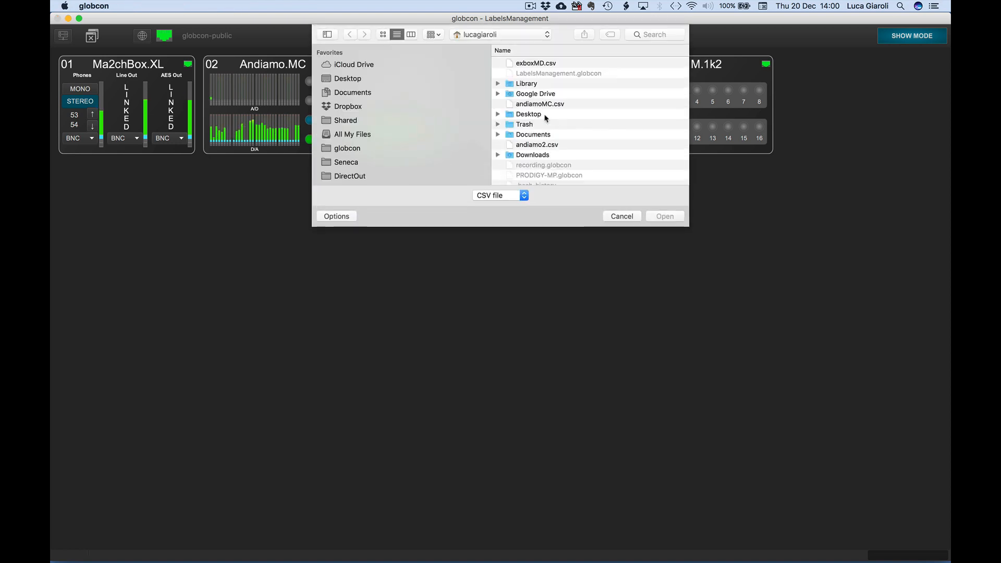
{"action": "left_click", "coordinate": [535, 106]}
{"action": "double_click", "coordinate": [535, 106]}
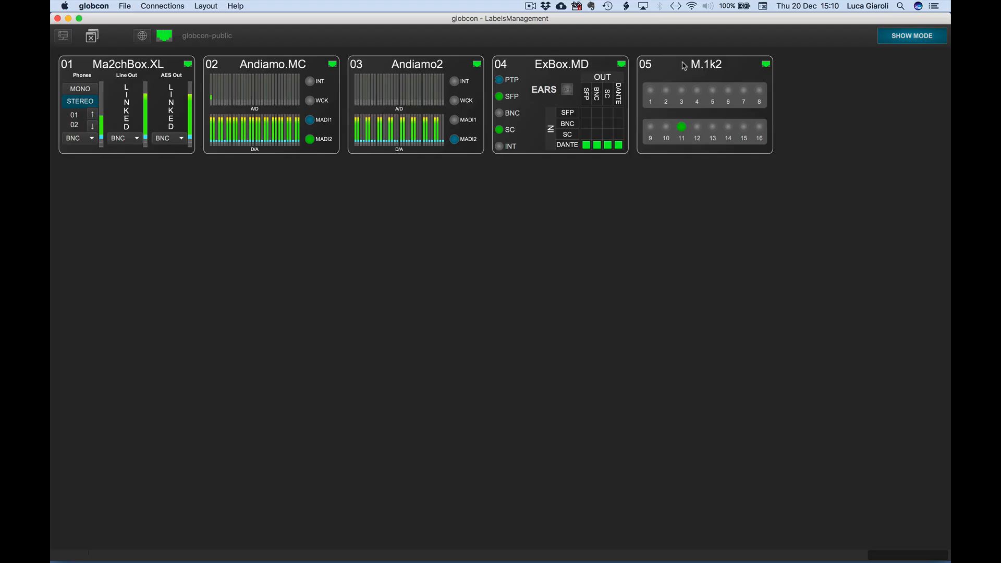
- Inspect the M.1k2 labels in its routing matrix and in the Channel Matrix of its built-in web interface
{"action": "double_click", "coordinate": [684, 66]}
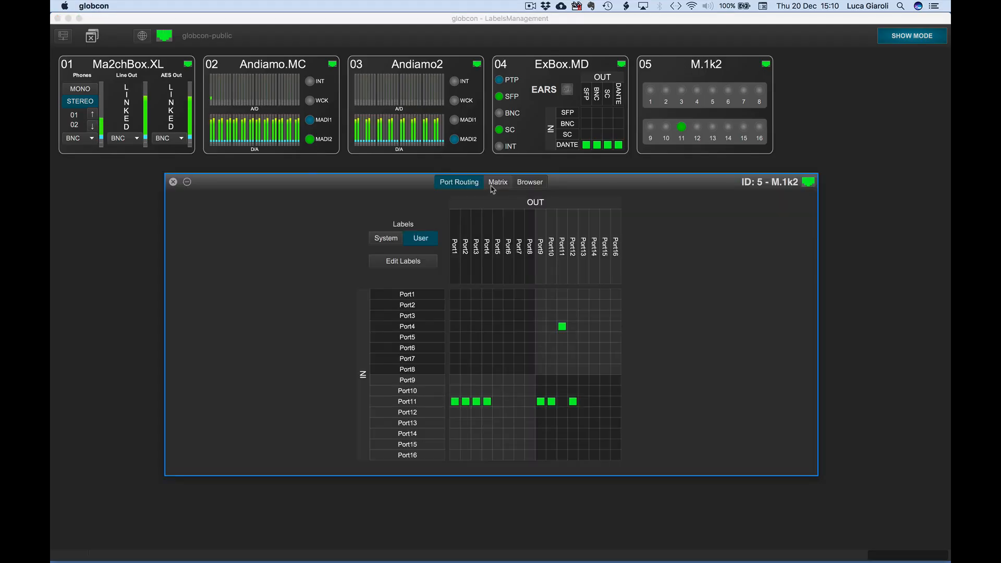
{"action": "left_click", "coordinate": [495, 184]}
{"action": "left_click", "coordinate": [531, 69]}
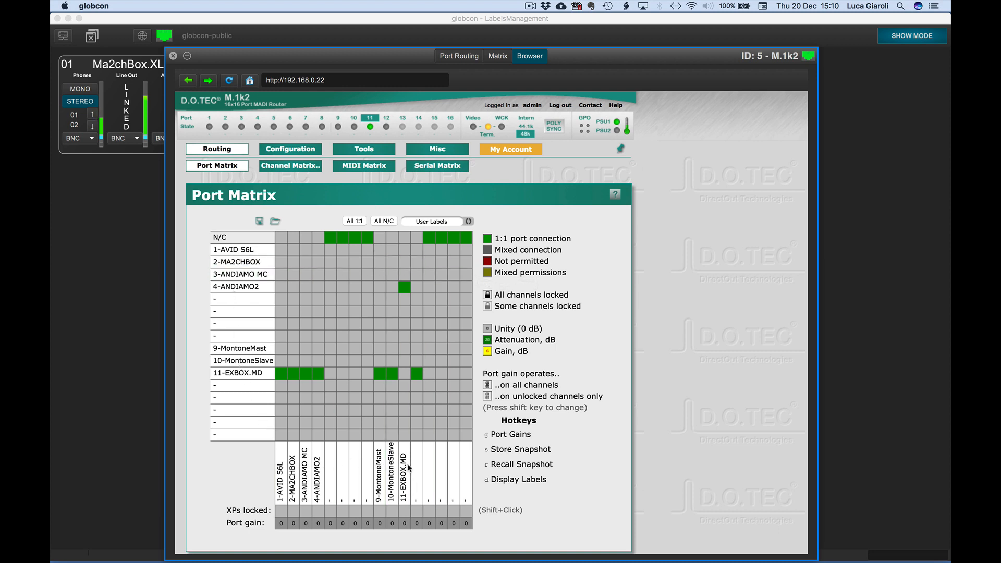
{"action": "left_click", "coordinate": [279, 167]}
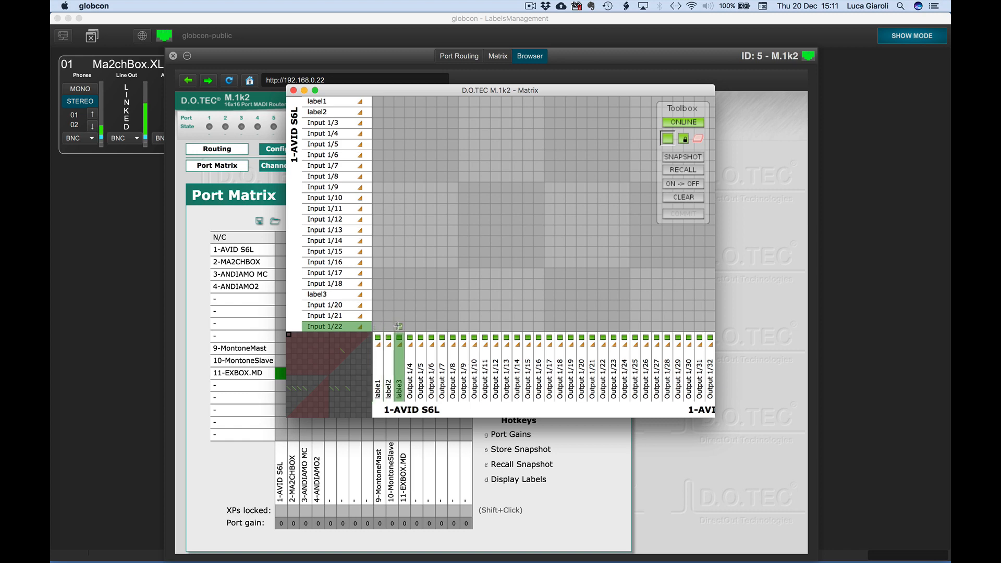
{"action": "left_click", "coordinate": [293, 90]}
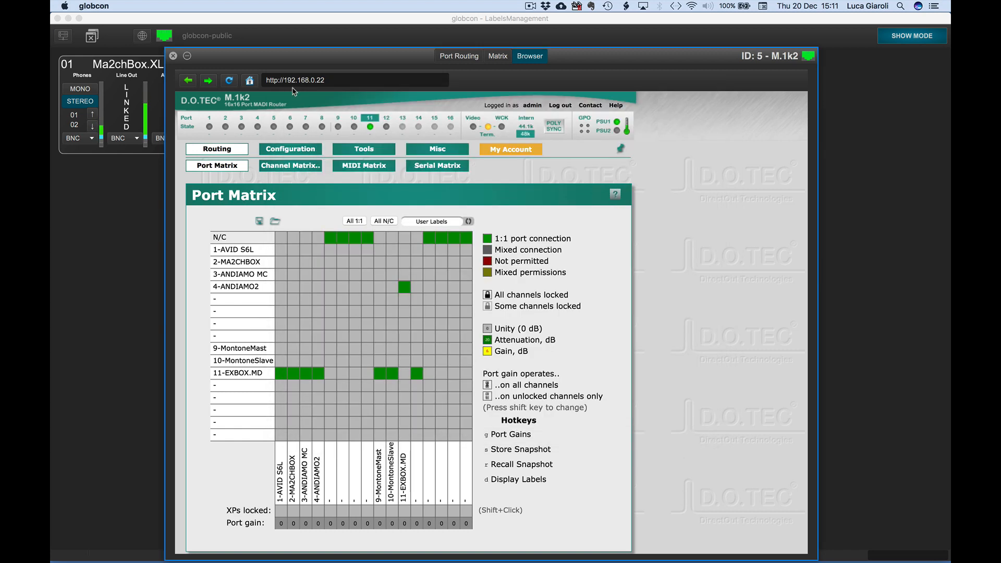
- Compare the M.1k2 labels in the Port Routing and Matrix views and close the device window
{"action": "left_click", "coordinate": [458, 56]}
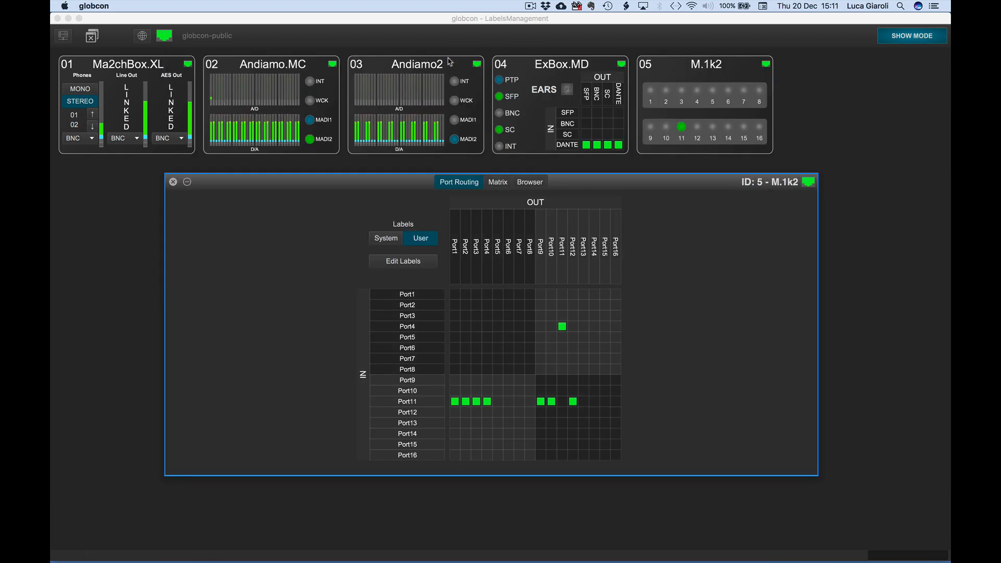
{"action": "left_click", "coordinate": [501, 184]}
{"action": "left_click", "coordinate": [173, 67]}
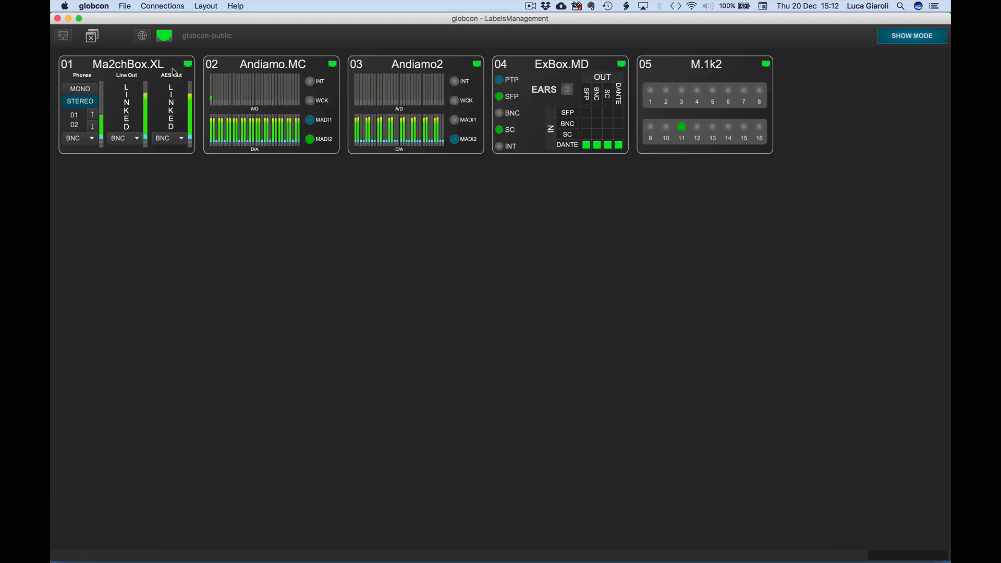
- Pull the labels from the M.1k2 device and check them in its Matrix and Port Routing views
{"action": "right_click", "coordinate": [702, 68]}
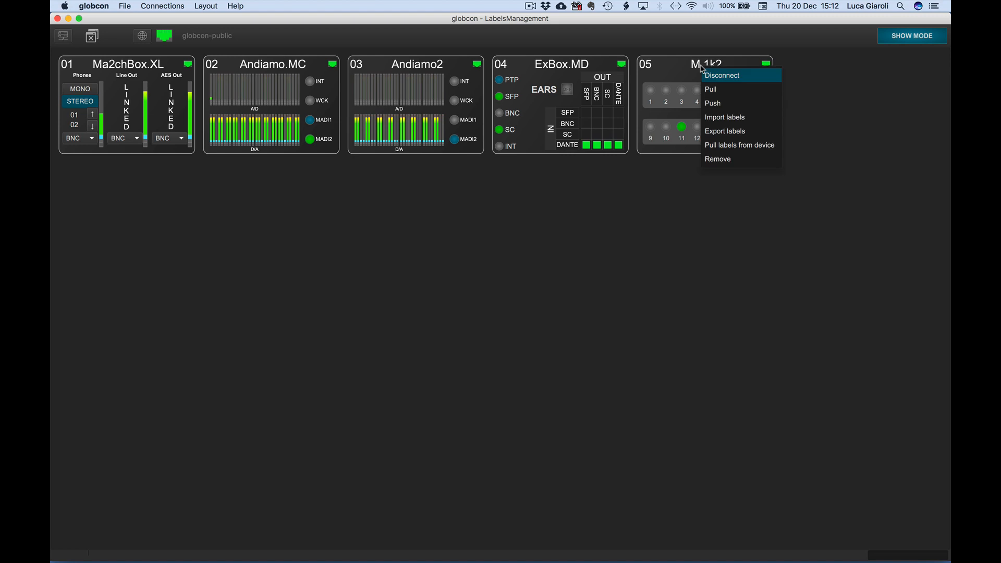
{"action": "left_click", "coordinate": [779, 146]}
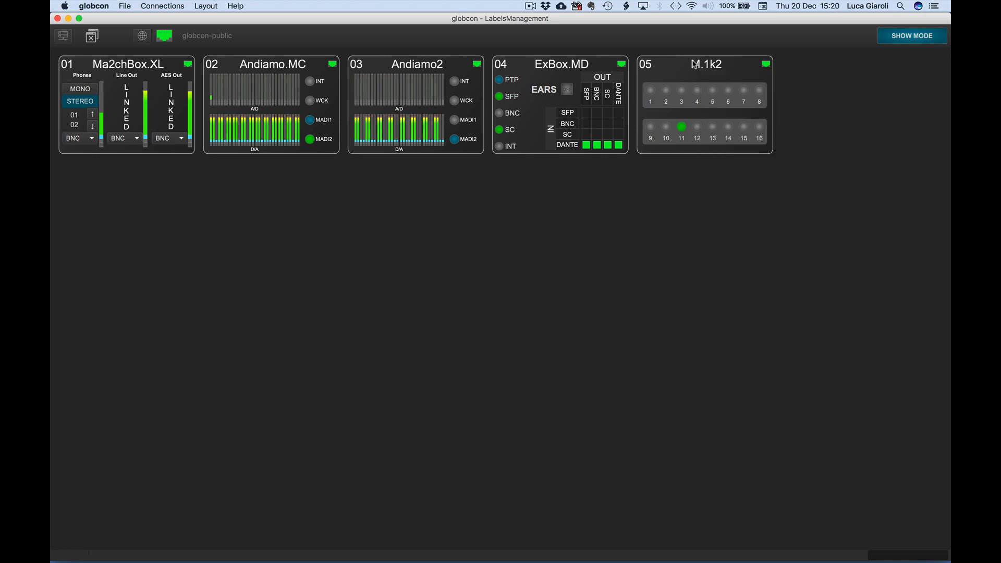
{"action": "double_click", "coordinate": [695, 64]}
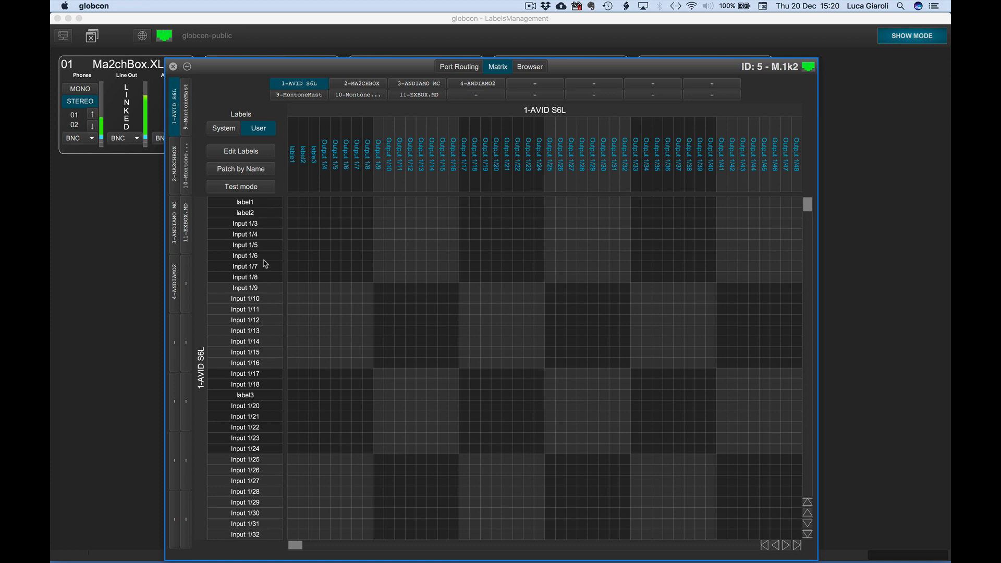
{"action": "left_click", "coordinate": [458, 66]}
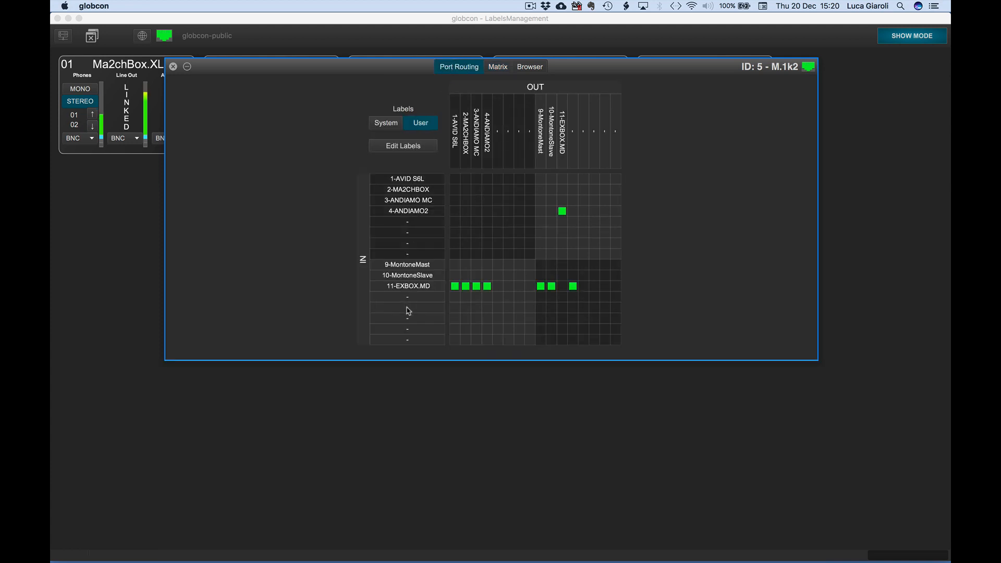
- Label the fifth input port of the M.1k2 "my label" in Port Routing, finish label editing and close the device window
{"action": "left_click", "coordinate": [403, 145]}
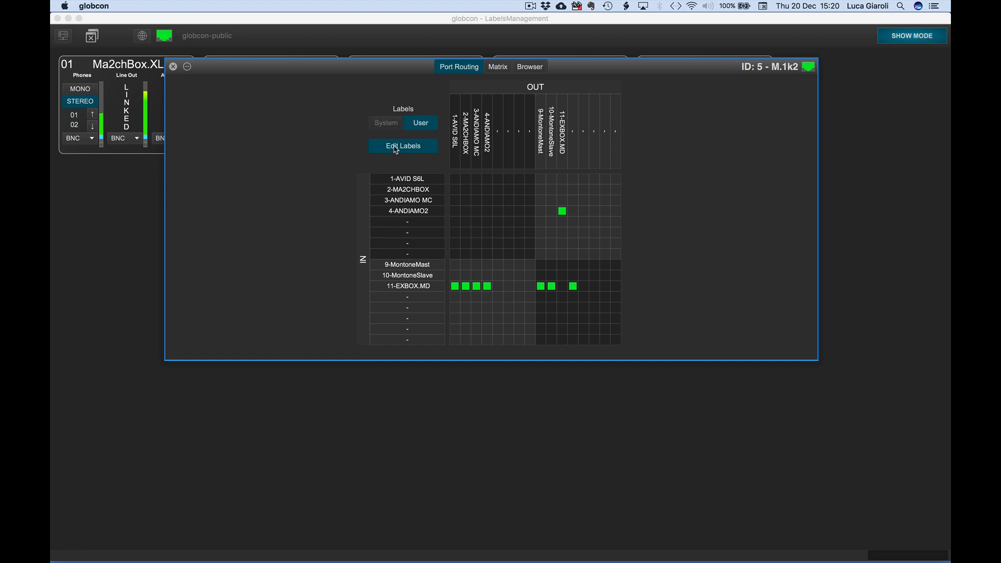
{"action": "left_click", "coordinate": [409, 226]}
{"action": "type", "text": "m"}
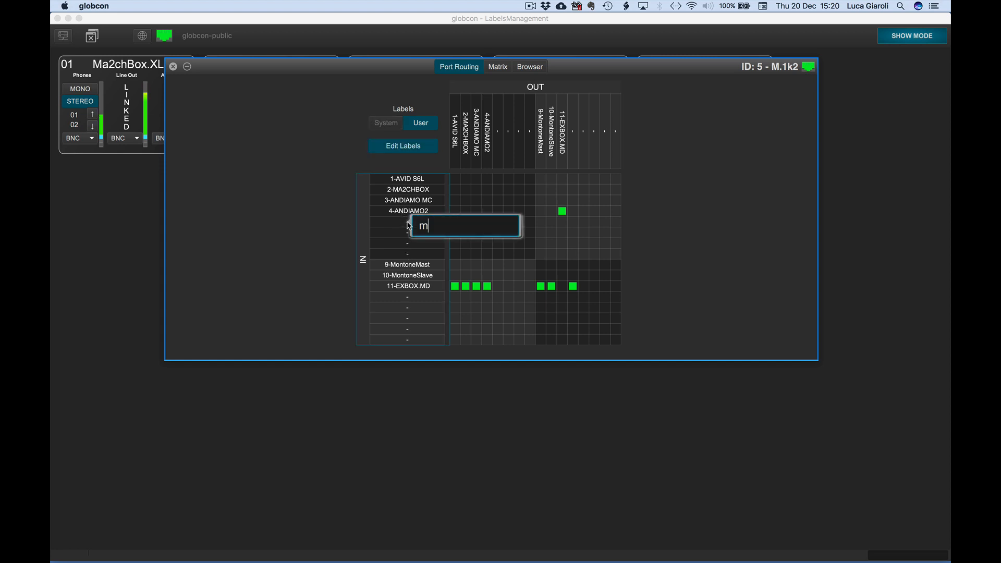
{"action": "type", "text": "y label"}
{"action": "key", "text": "Return"}
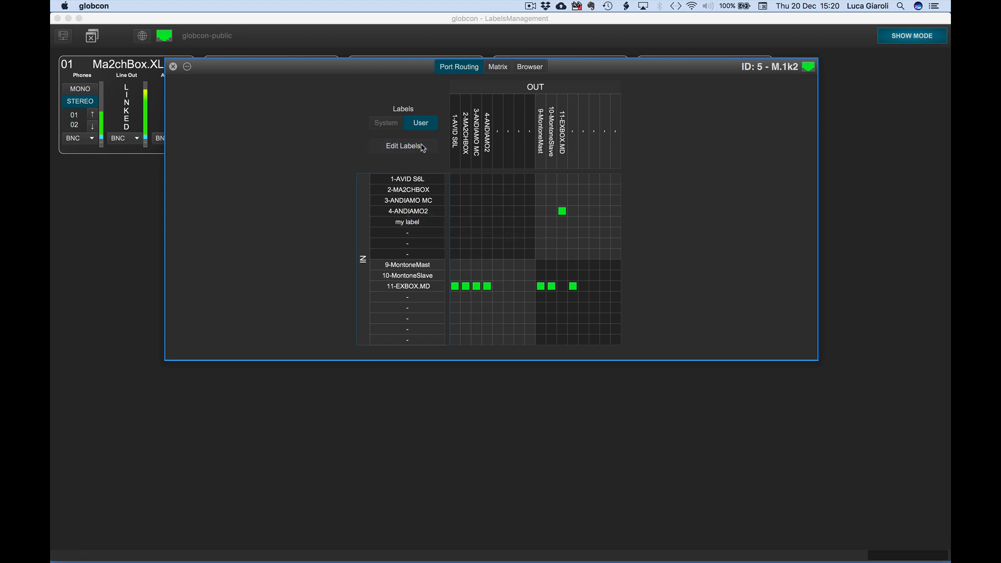
{"action": "left_click", "coordinate": [423, 147]}
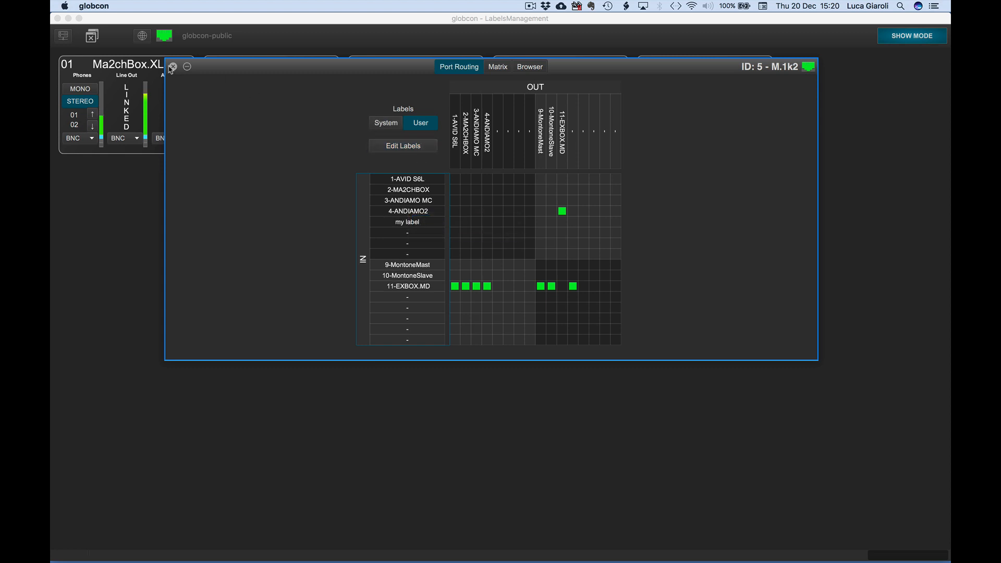
{"action": "left_click", "coordinate": [173, 67]}
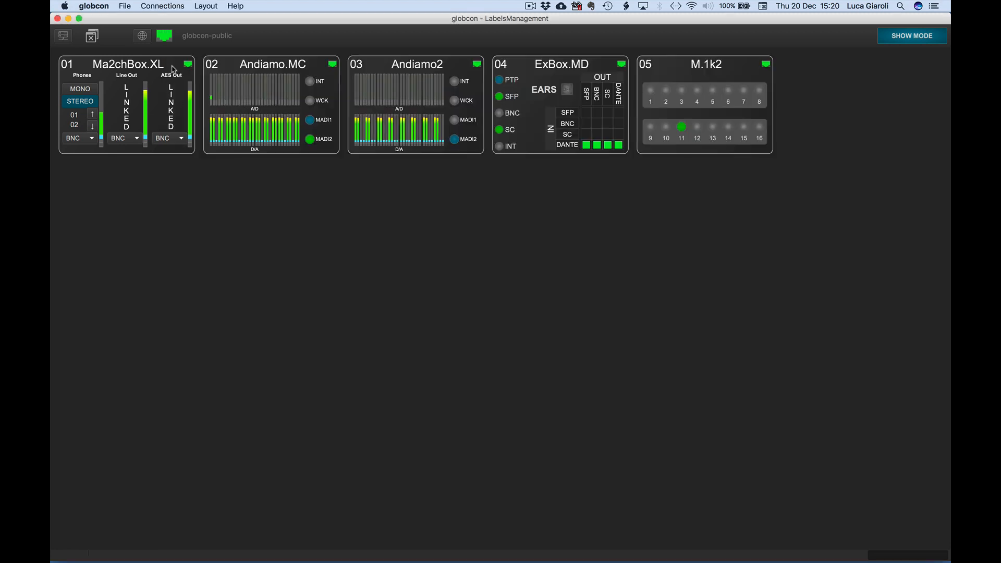